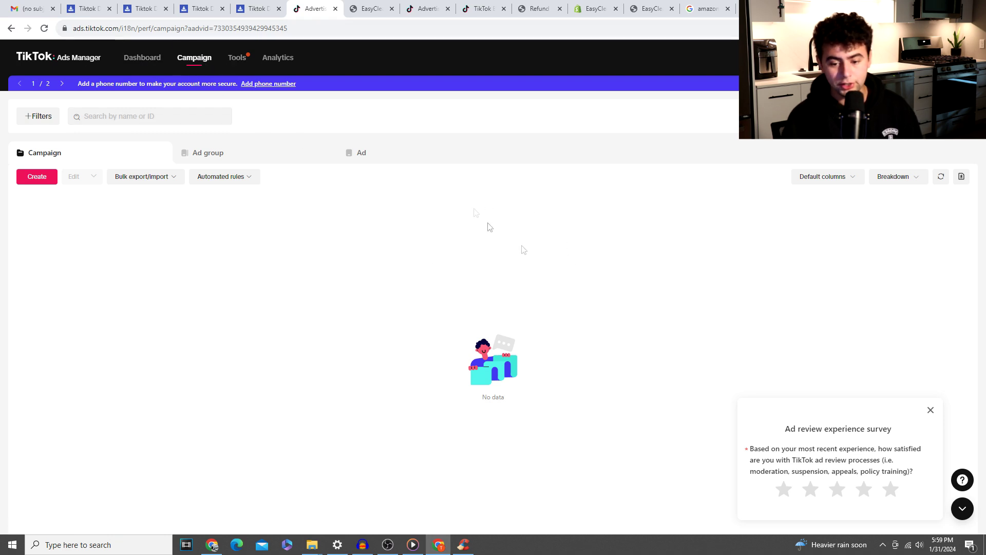
Step: Dismiss the ad review survey, then open the Self-Cleaning Hairbrush product page in the live store from the Shopify admin
left_click(931, 409)
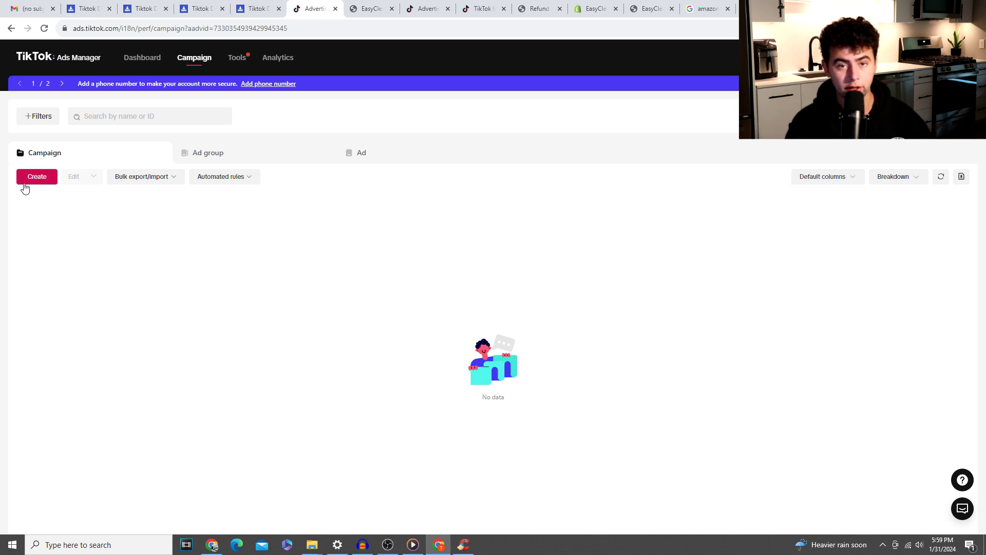
left_click_drag(596, 9, 319, 8)
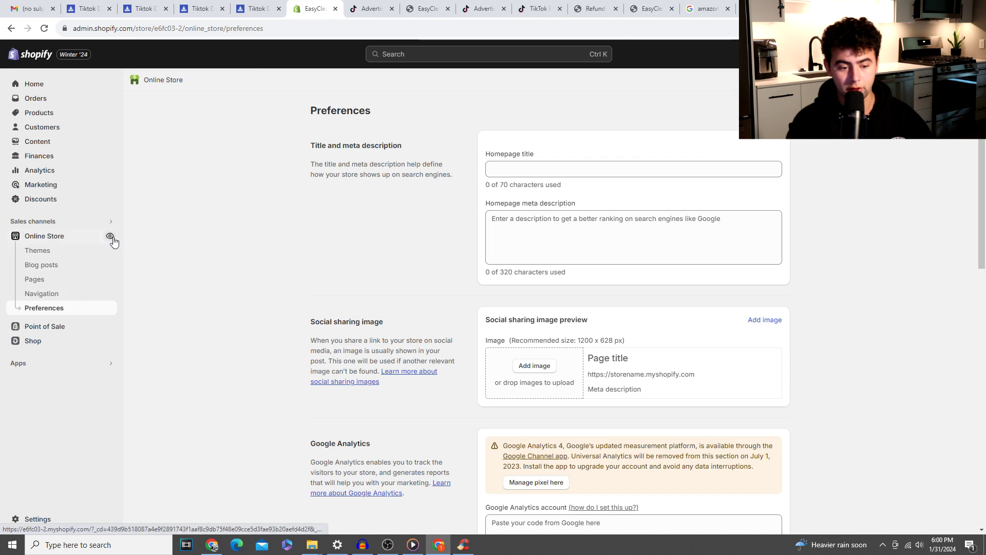
left_click(110, 236)
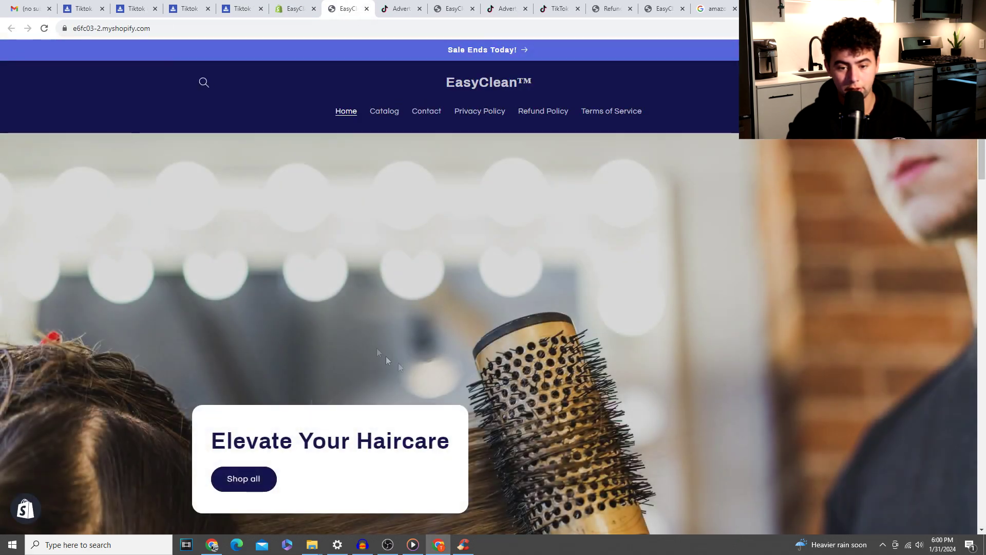
scroll(221, 262, "down", 4)
left_click(255, 275)
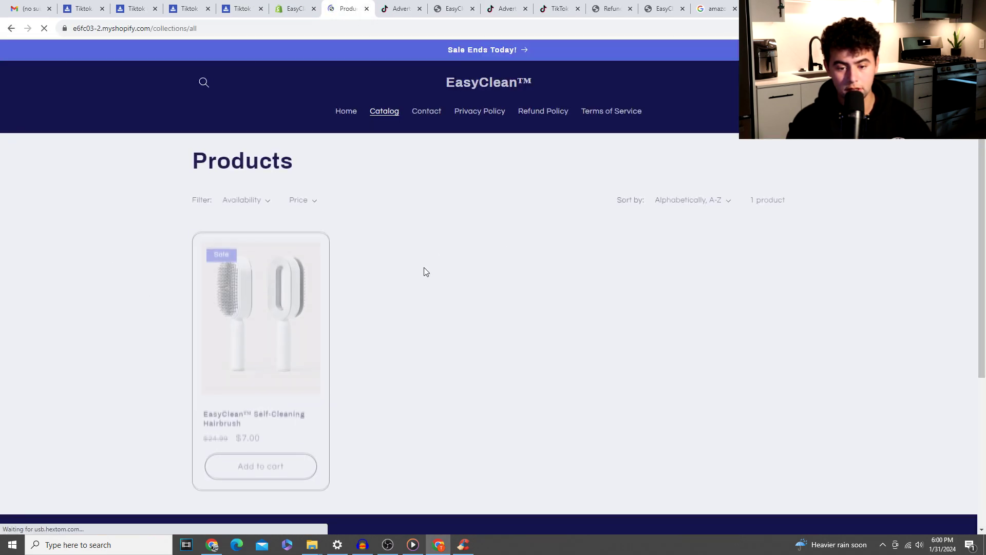
left_click(288, 302)
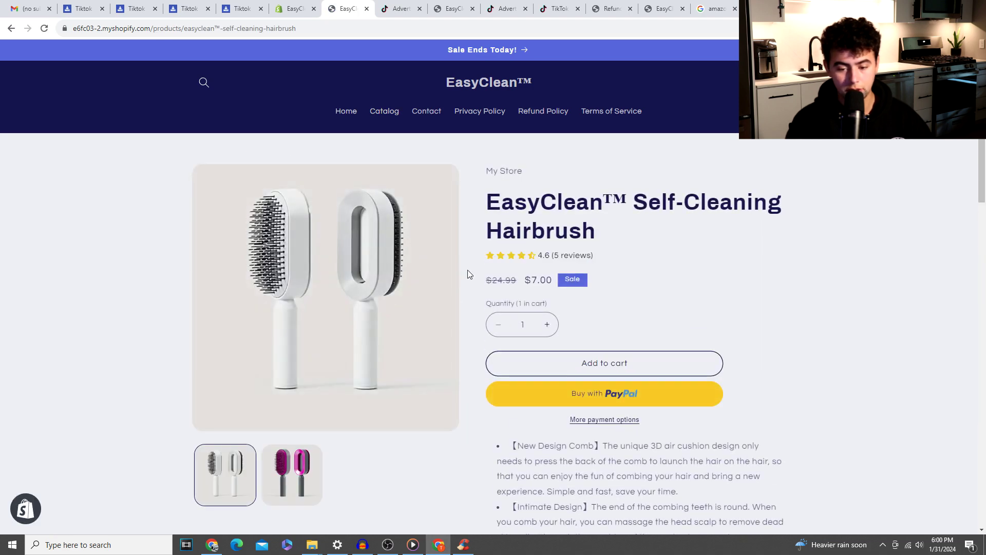
Step: Move the EasyClean product page and TikTok Ads Manager browser tabs to the front of the tab row
left_click(406, 8)
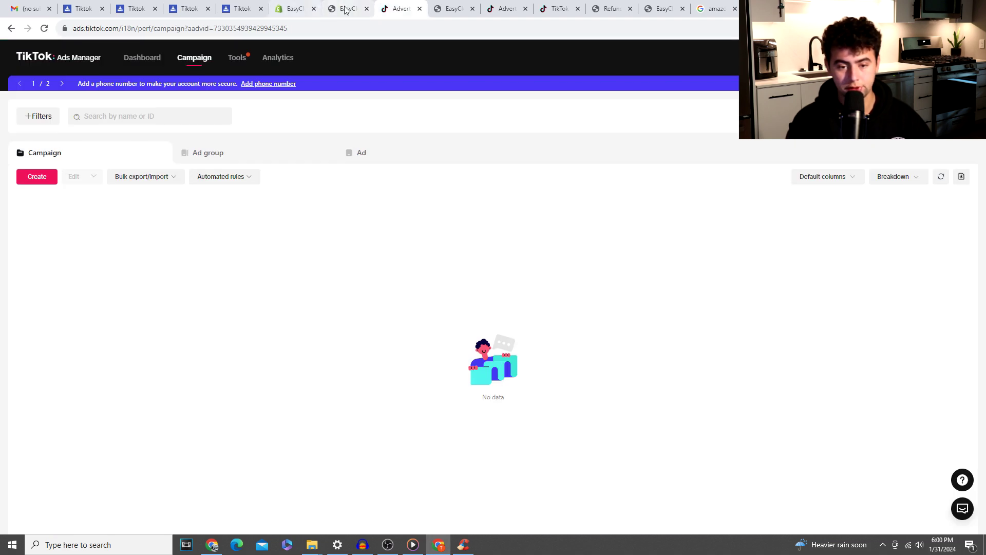
left_click_drag(344, 9, 26, 8)
left_click_drag(402, 8, 83, 8)
left_click(32, 7)
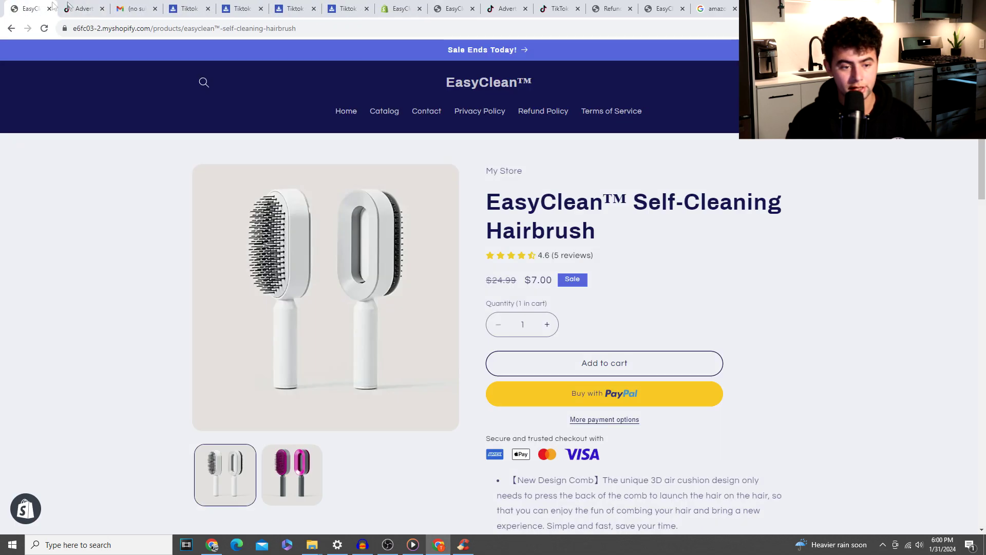
Step: Review the hairbrush product page's images, pricing and description in the EasyClean store
left_click(85, 6)
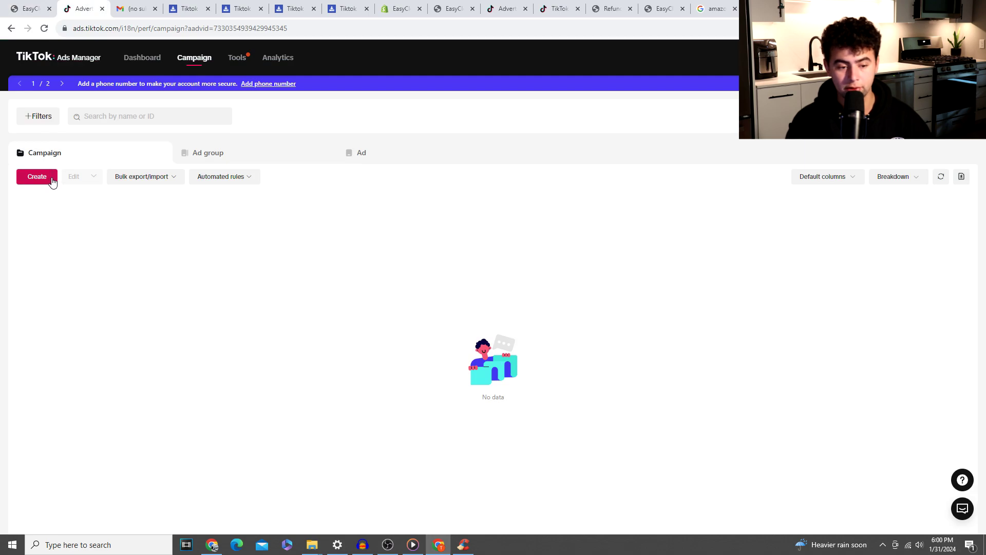
left_click(31, 8)
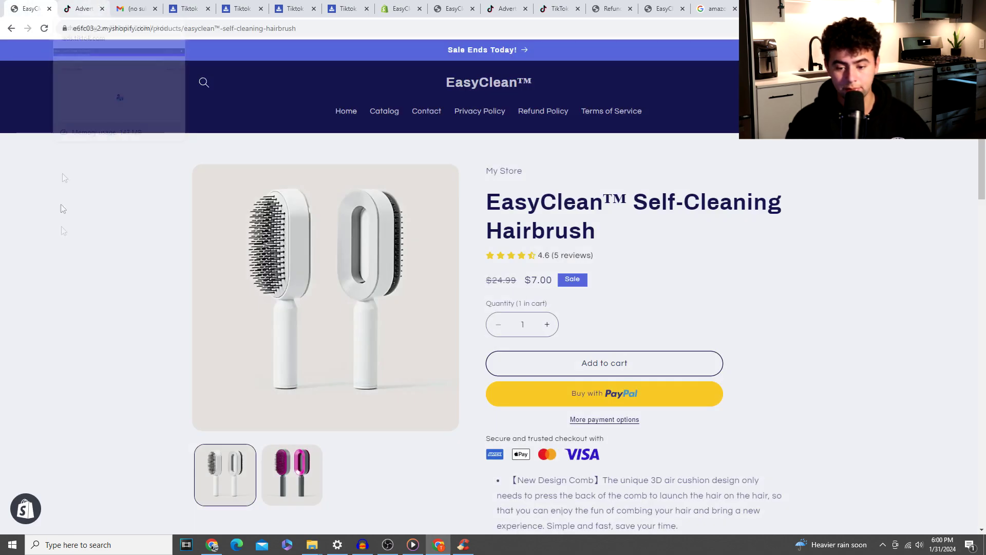
scroll(165, 335, "down", 12)
scroll(365, 354, "up", 8)
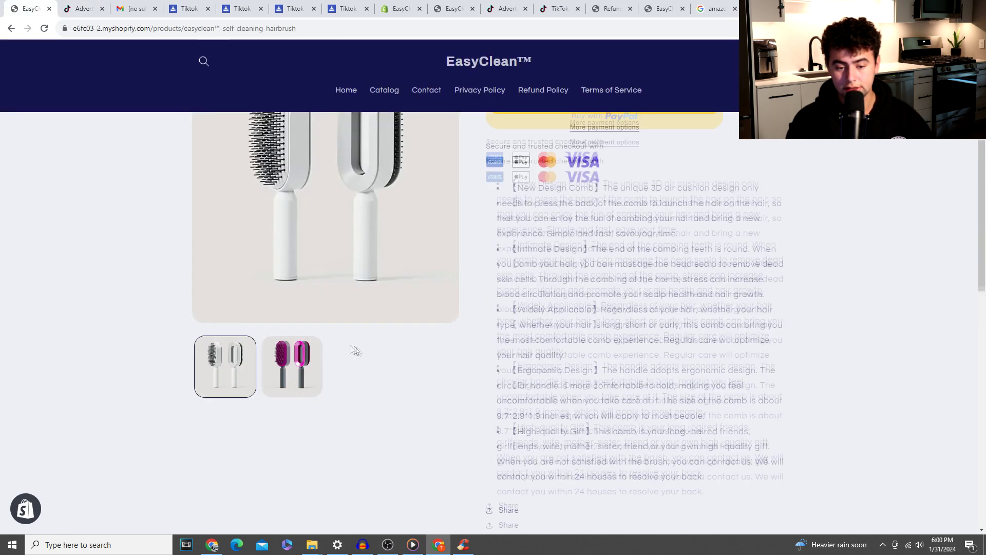
scroll(358, 351, "up", 5)
Step: Start a new campaign in TikTok Ads Manager using Advanced create, with Website conversions as the advertising objective
left_click(82, 8)
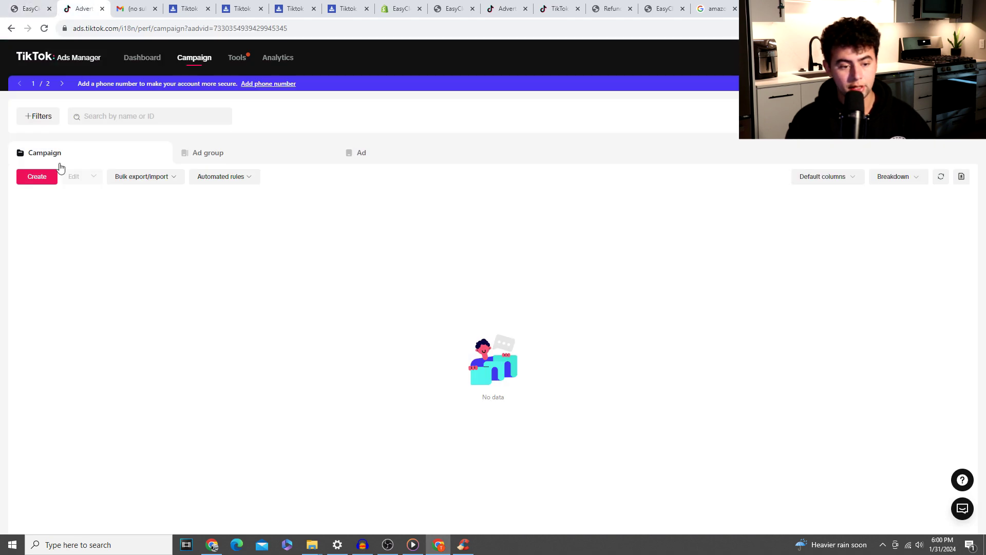
left_click(43, 179)
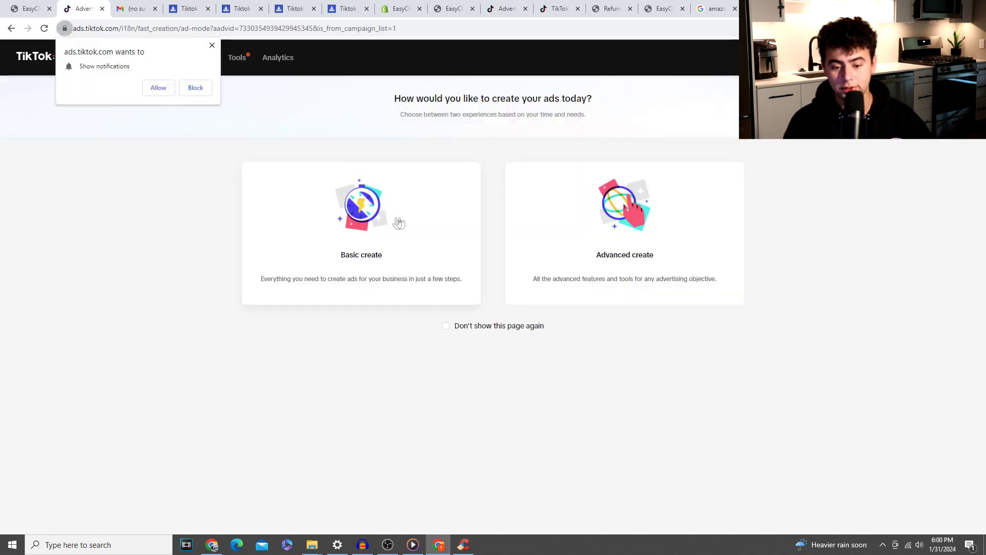
left_click(212, 46)
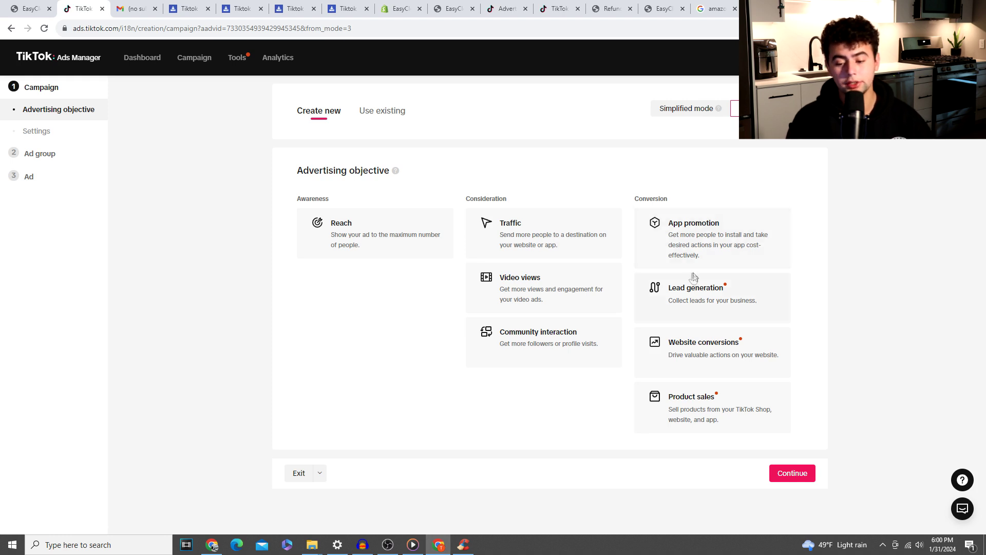
mouse_move(665, 344)
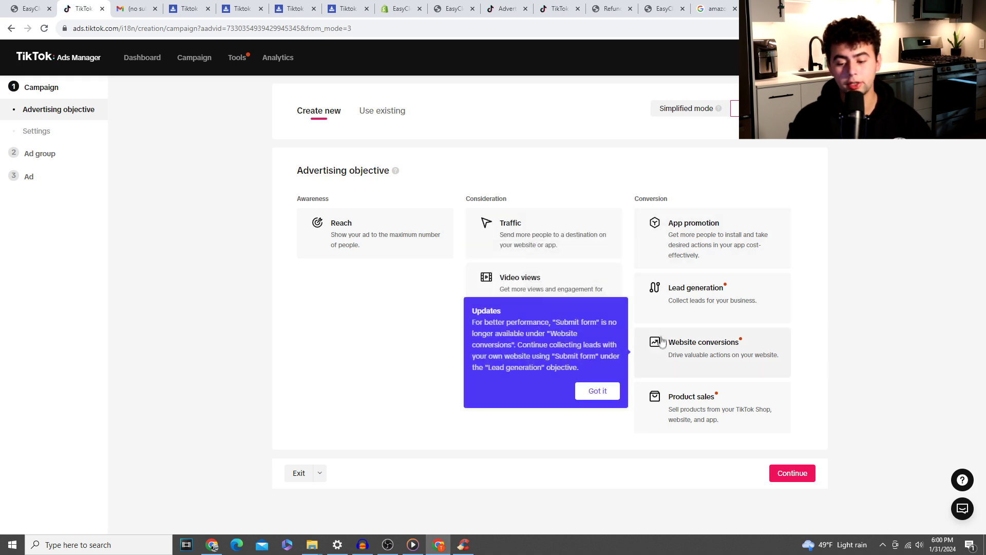
left_click(680, 358)
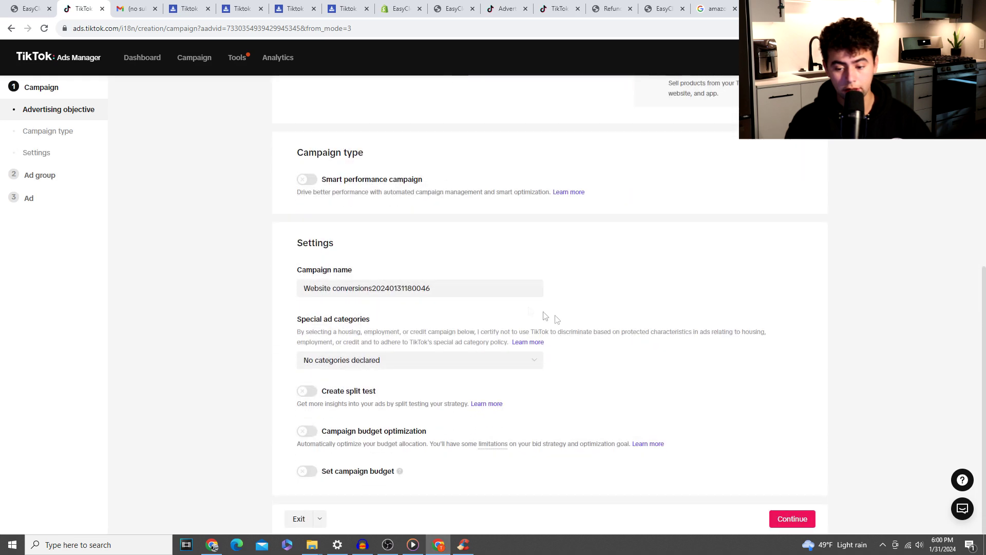
Step: Name the campaign "test cbo" and turn on campaign budget optimization
left_click_drag(458, 288, 253, 297)
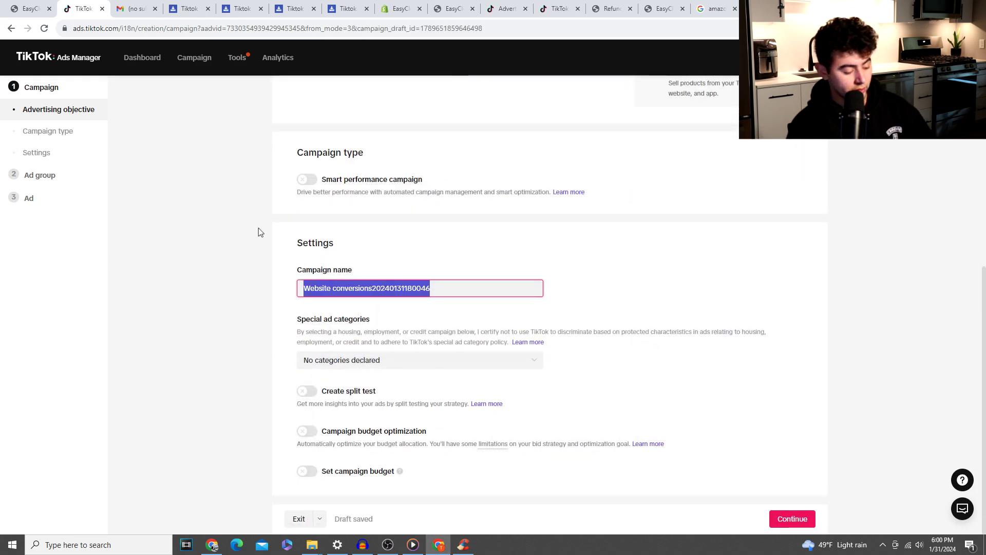
type("test cbo")
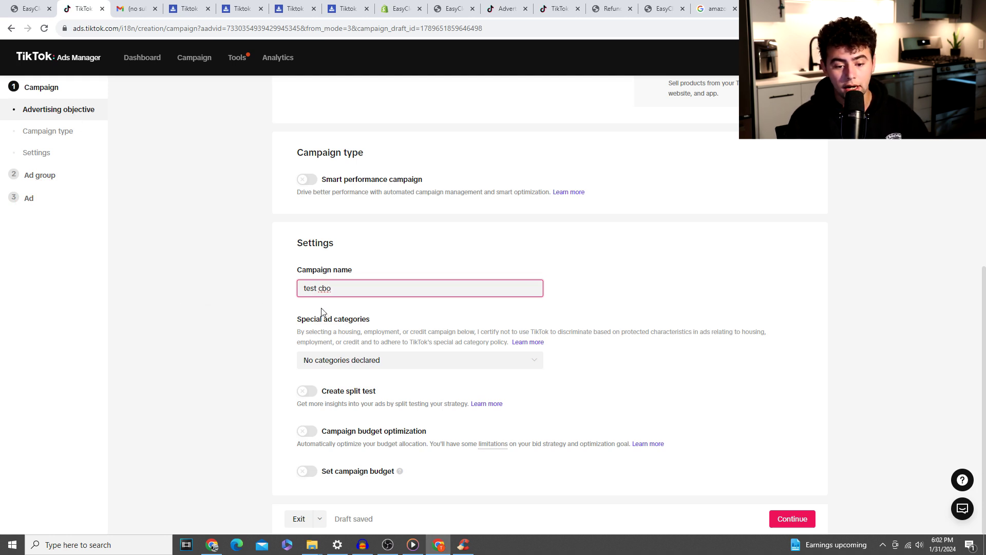
left_click(306, 432)
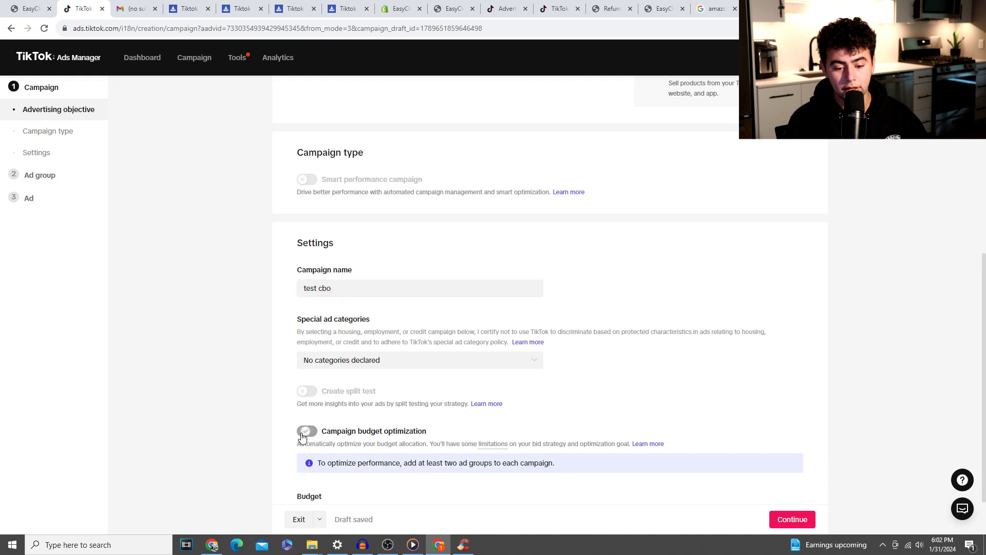
Step: Set the campaign's daily budget to 50 USD and continue to the ad group settings
scroll(298, 394, "down", 1)
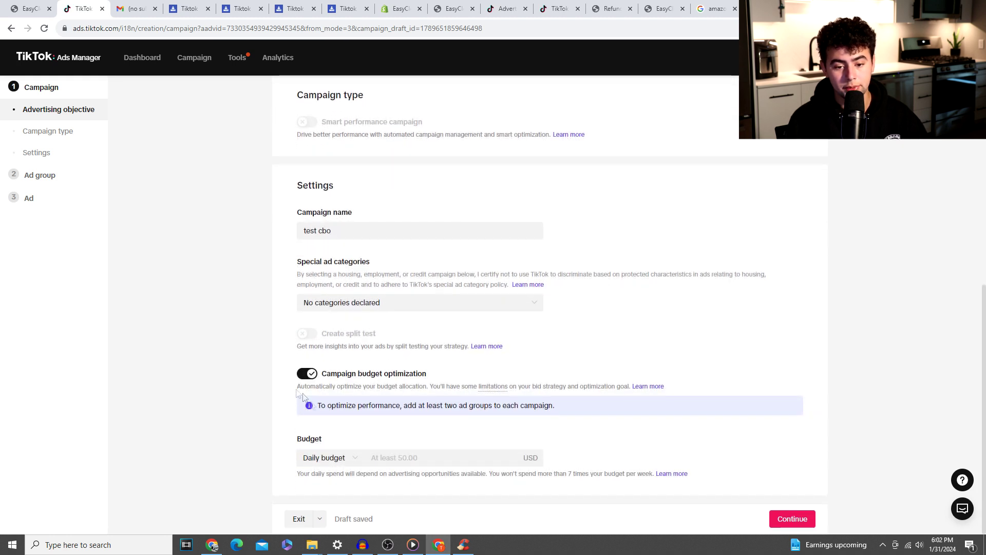
left_click(412, 457)
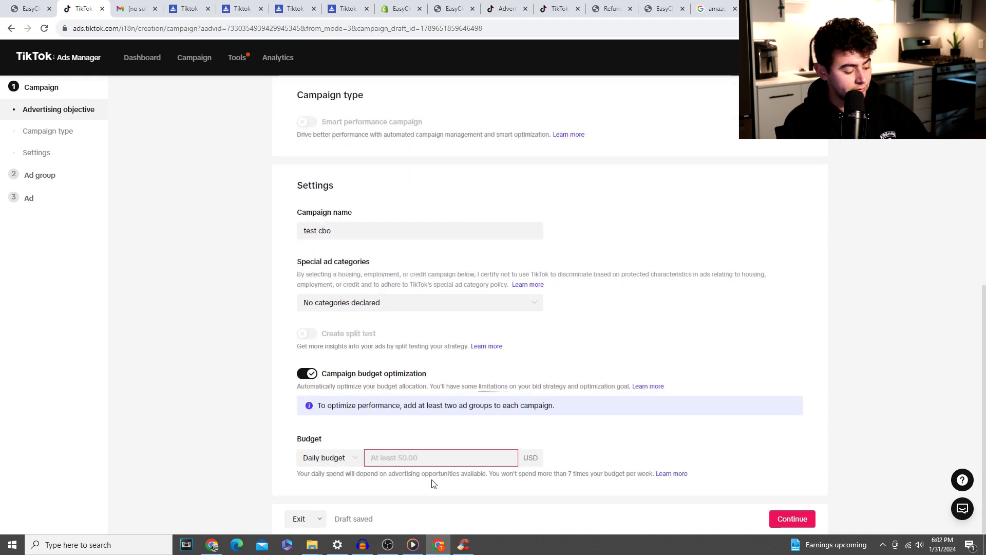
type("50")
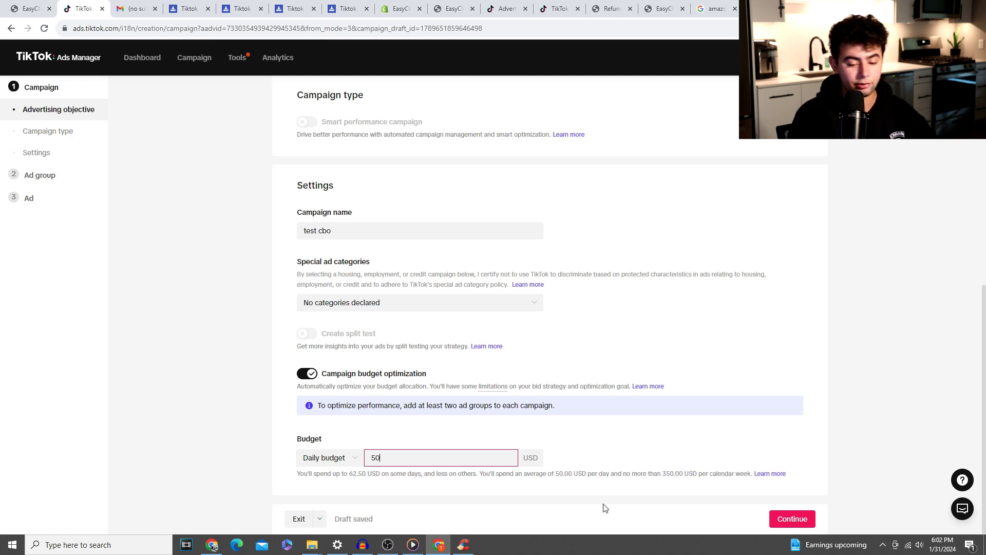
left_click(619, 458)
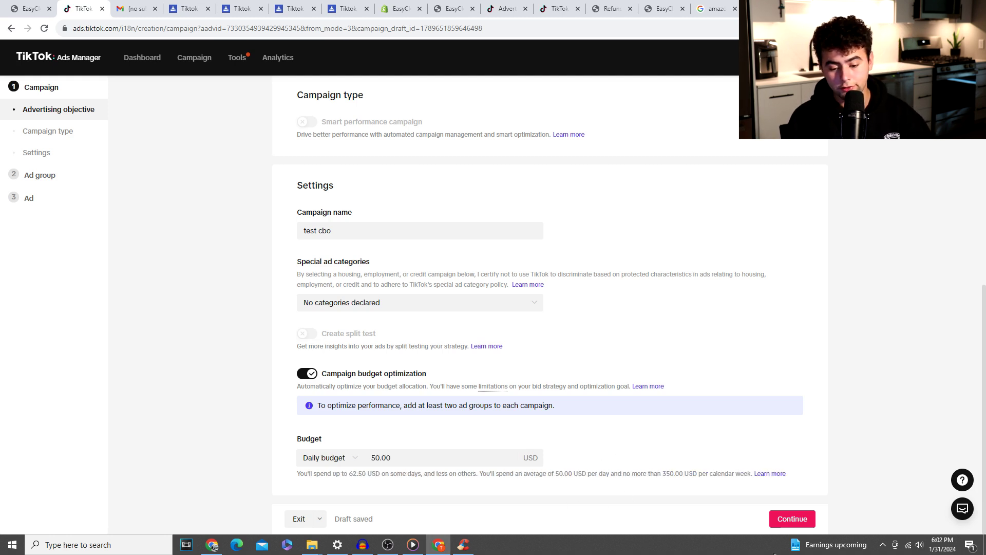
left_click(787, 520)
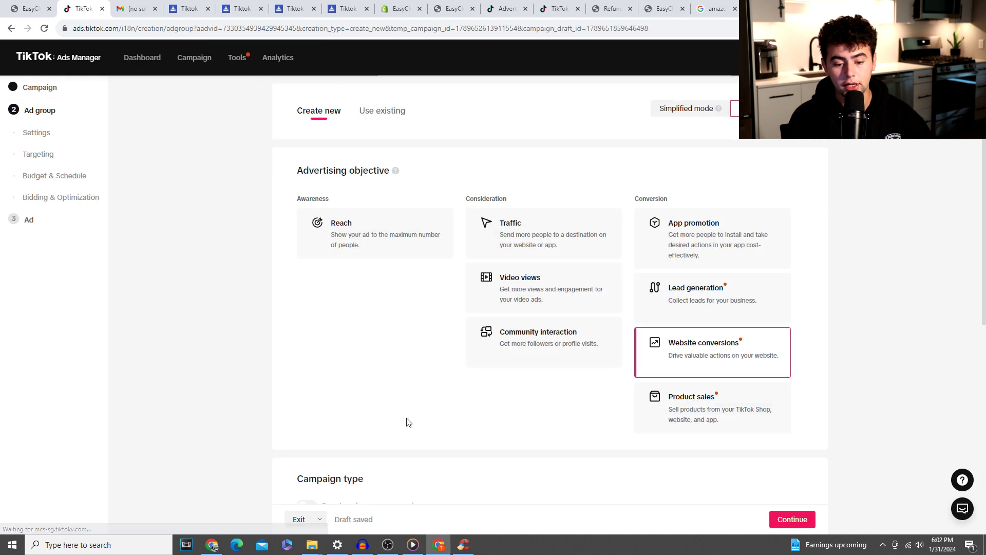
Step: Open the page for creating a new TikTok pixel from the ad group's website optimization settings and skip the full funnel introduction
scroll(524, 354, "down", 3)
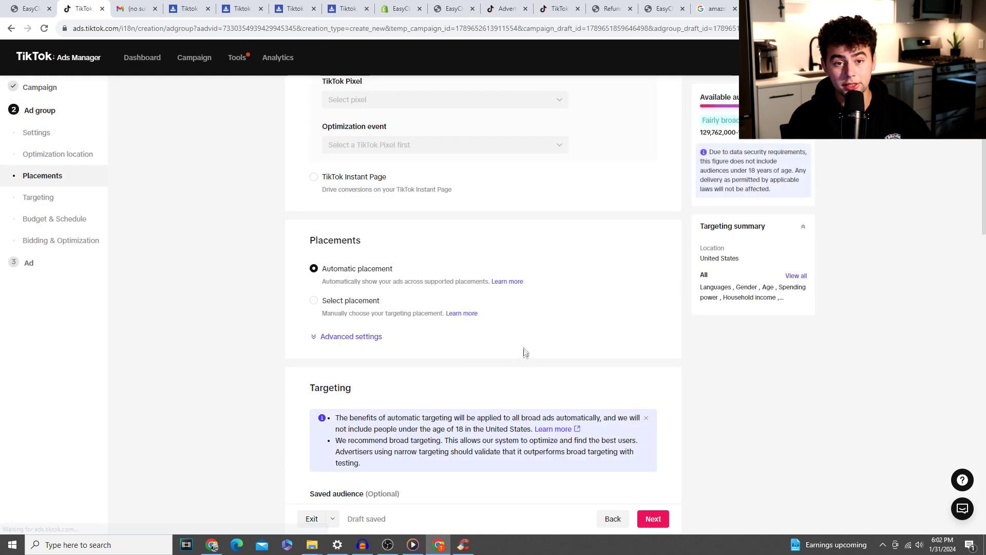
scroll(522, 338, "up", 1)
left_click(643, 189)
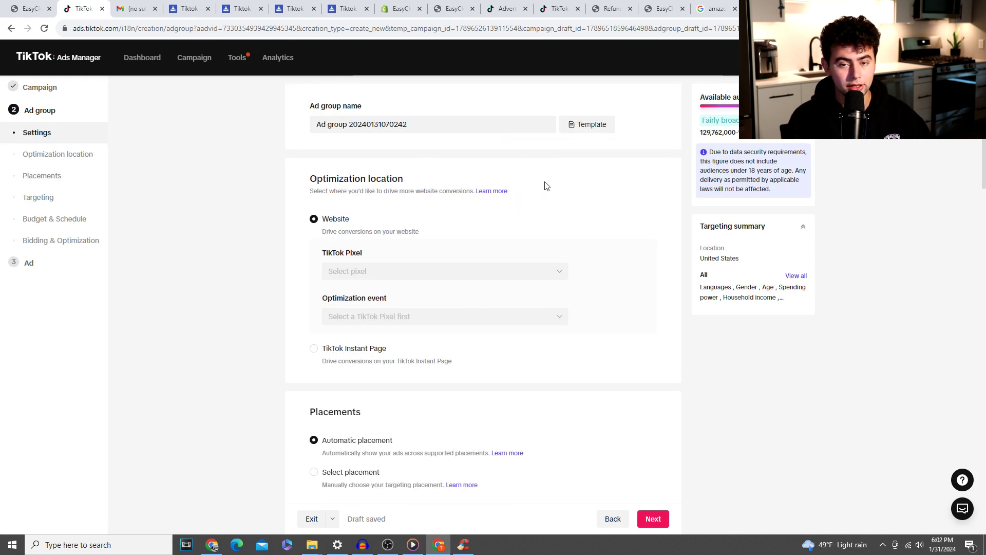
left_click(371, 276)
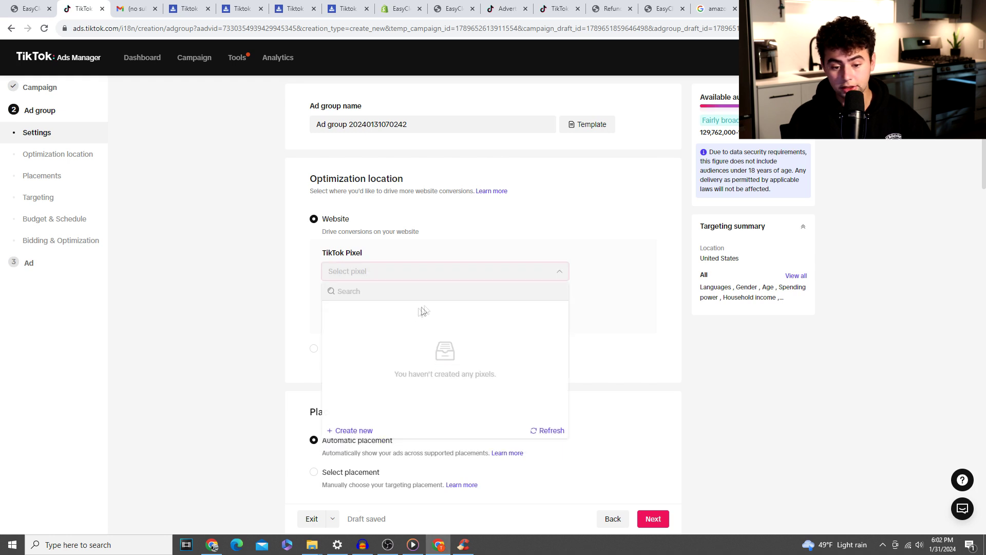
left_click(354, 430)
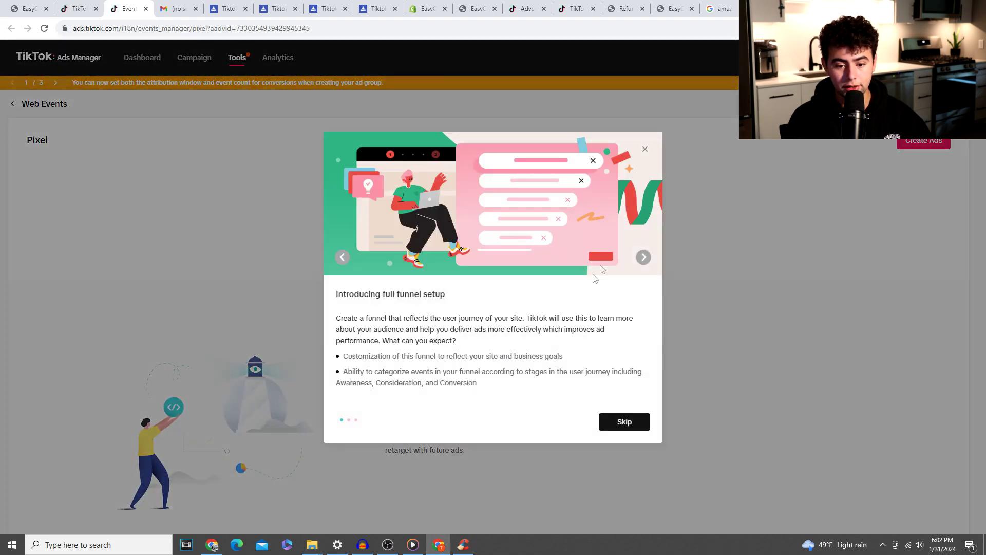
left_click(626, 422)
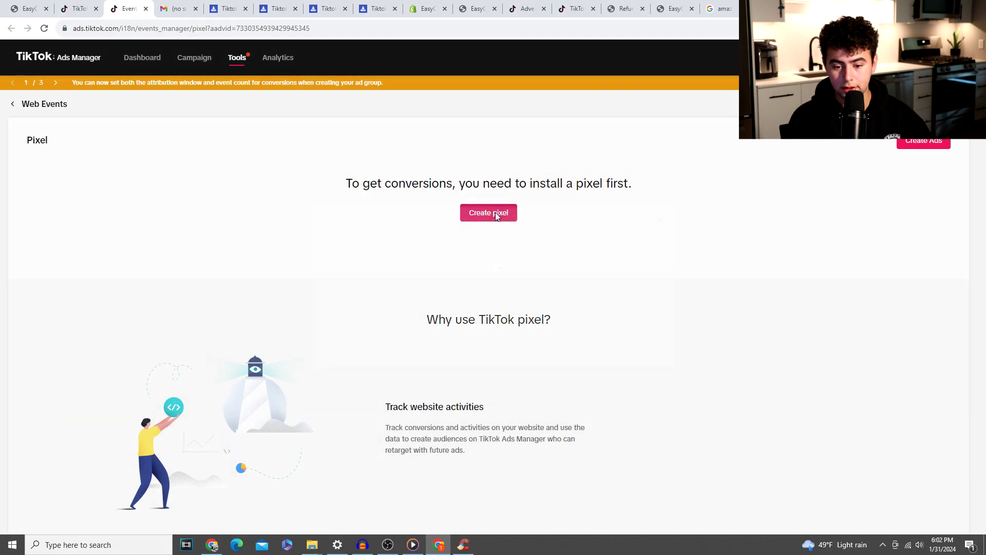
Step: Start creating a pixel with Partner setup and choose Shopify as the partner platform
left_click(470, 216)
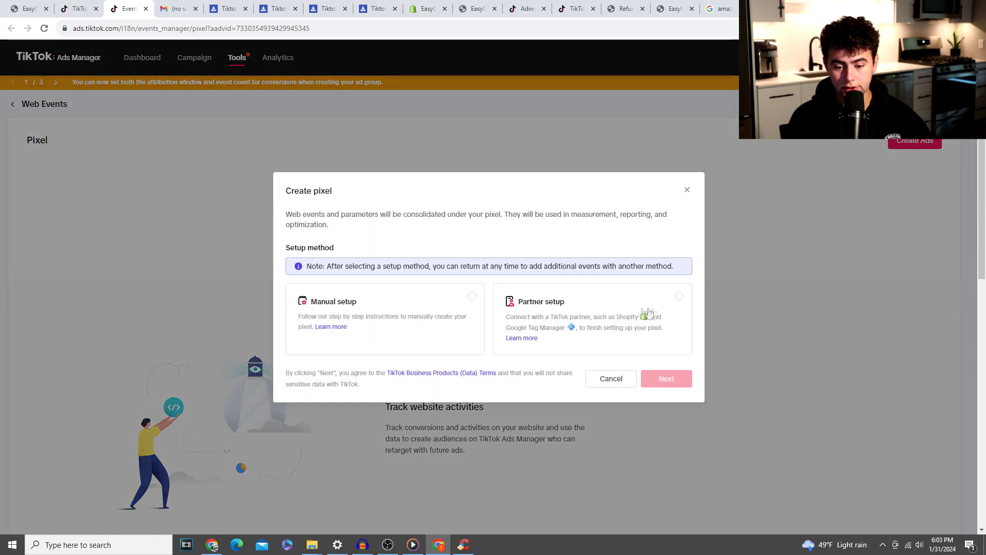
left_click(656, 313)
left_click(667, 379)
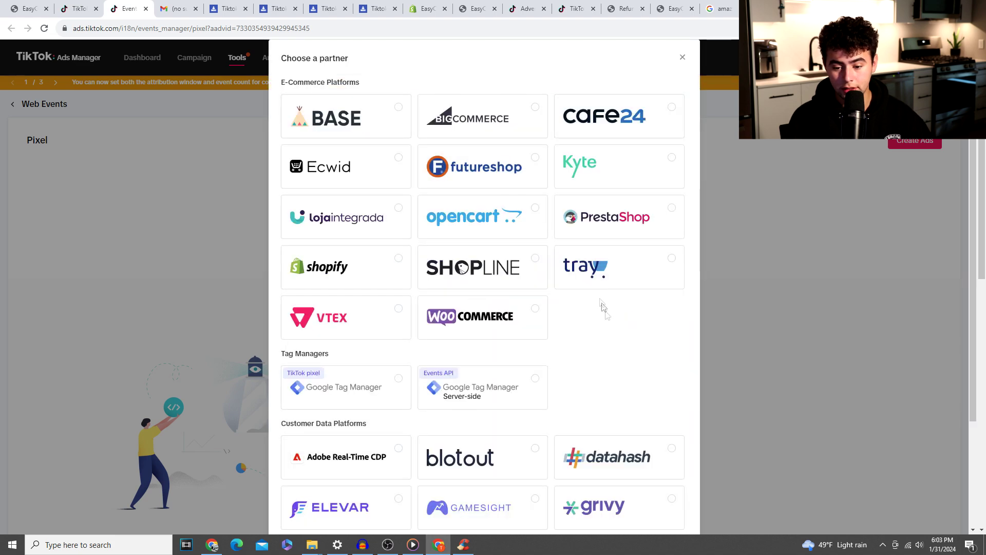
left_click(399, 269)
scroll(625, 434, "down", 3)
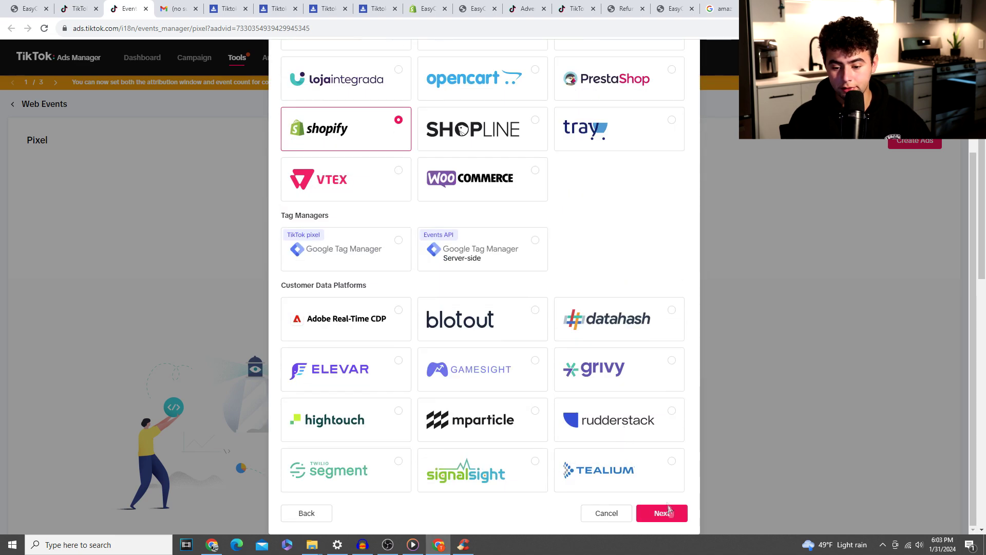
left_click(662, 512)
Step: Install the TikTok app on the store from the Shopify App Store, granting its requested data access
left_click(346, 257)
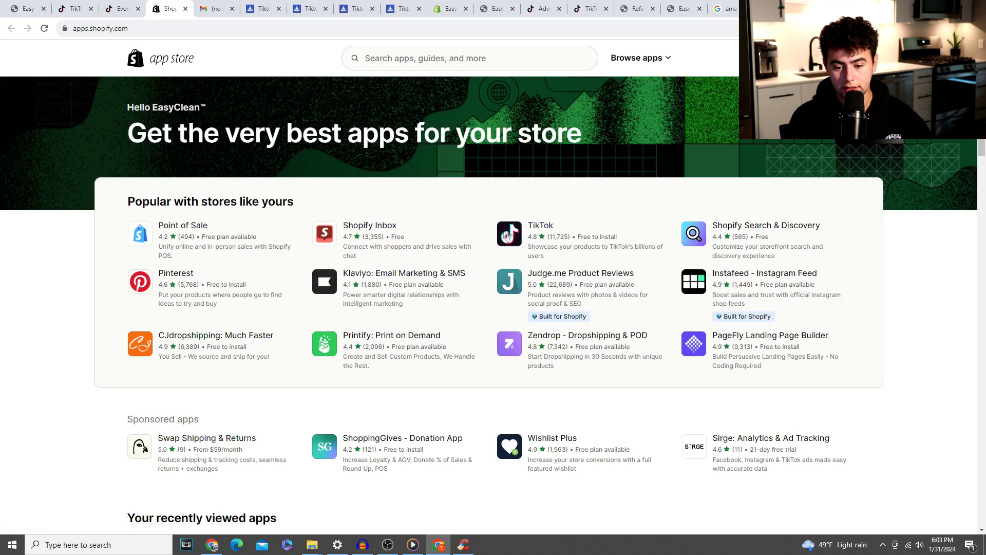
left_click(530, 227)
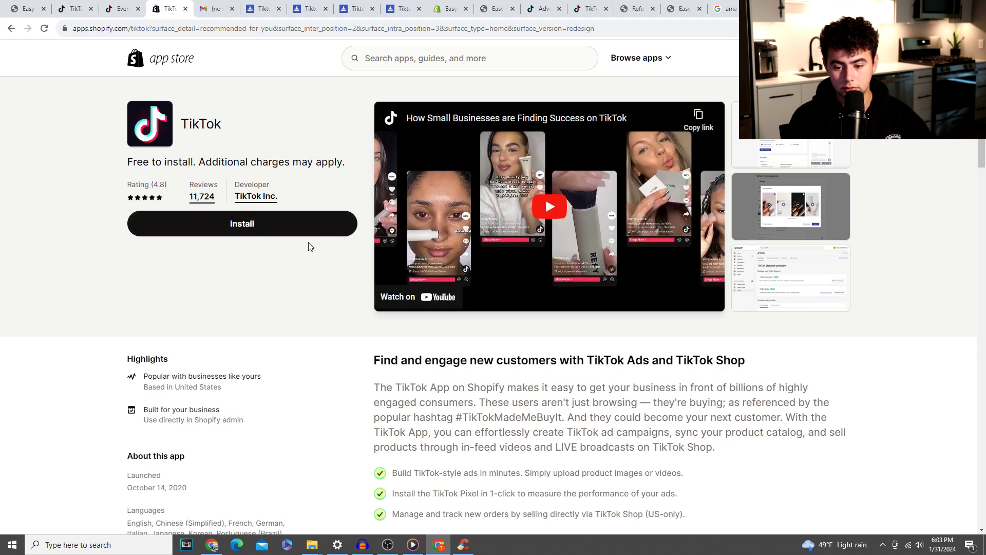
left_click(293, 222)
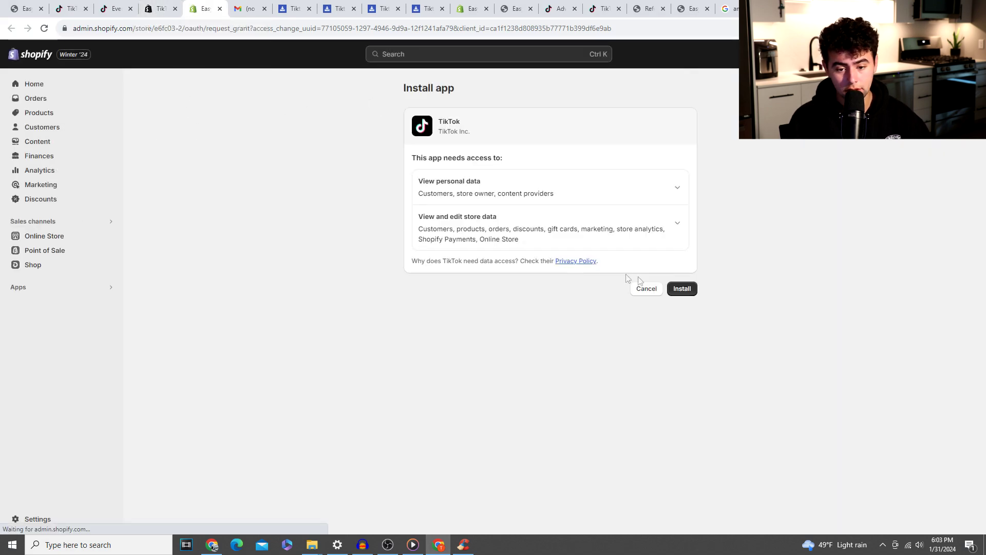
left_click(687, 290)
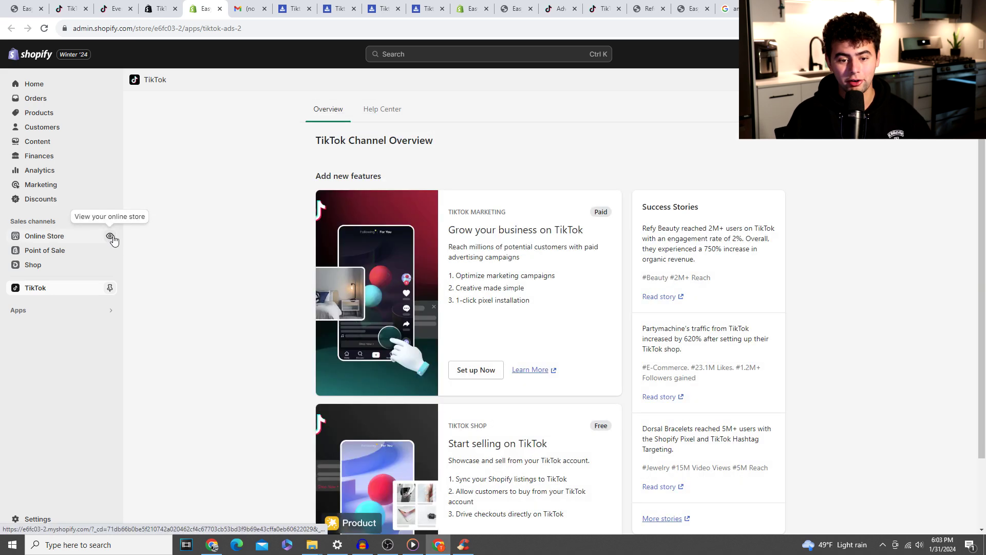
Step: Start the TikTok Marketing setup and connect the TikTok For Business, Business Center and Ads Manager accounts to the store
scroll(454, 324, "down", 2)
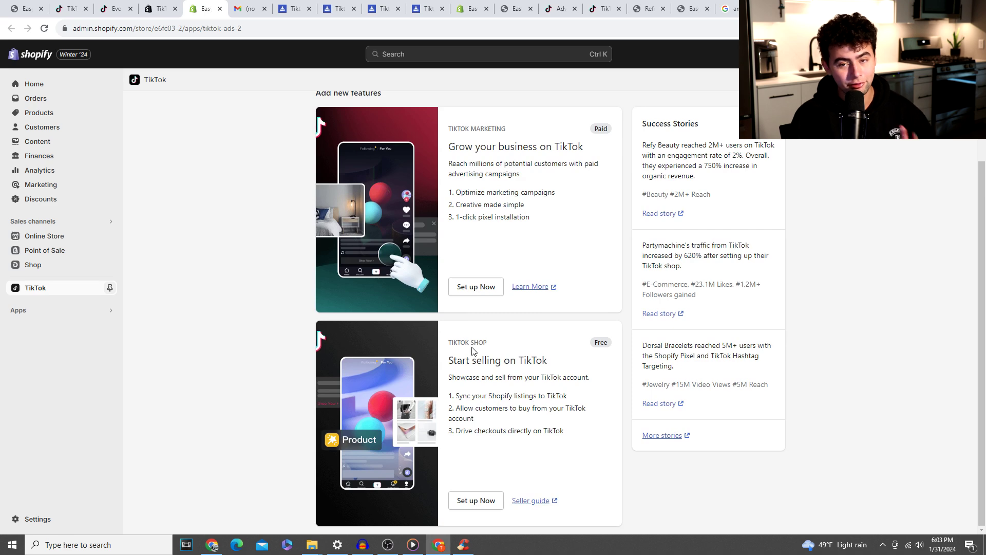
left_click(471, 288)
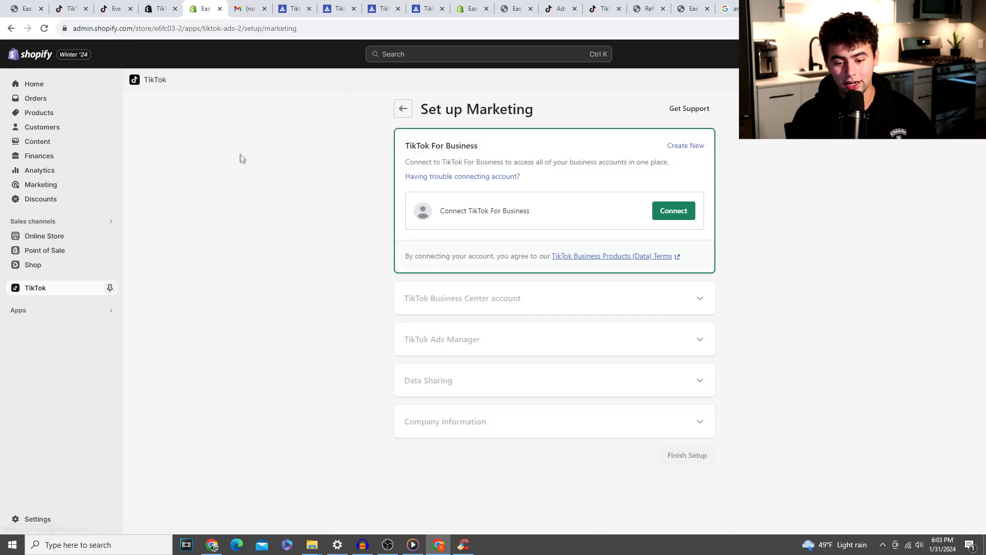
left_click(673, 215)
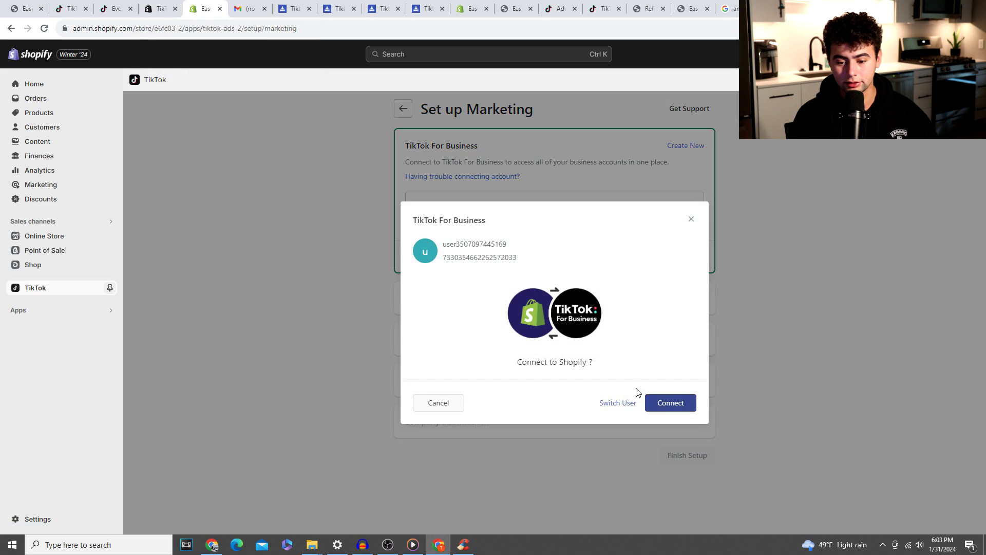
left_click(671, 403)
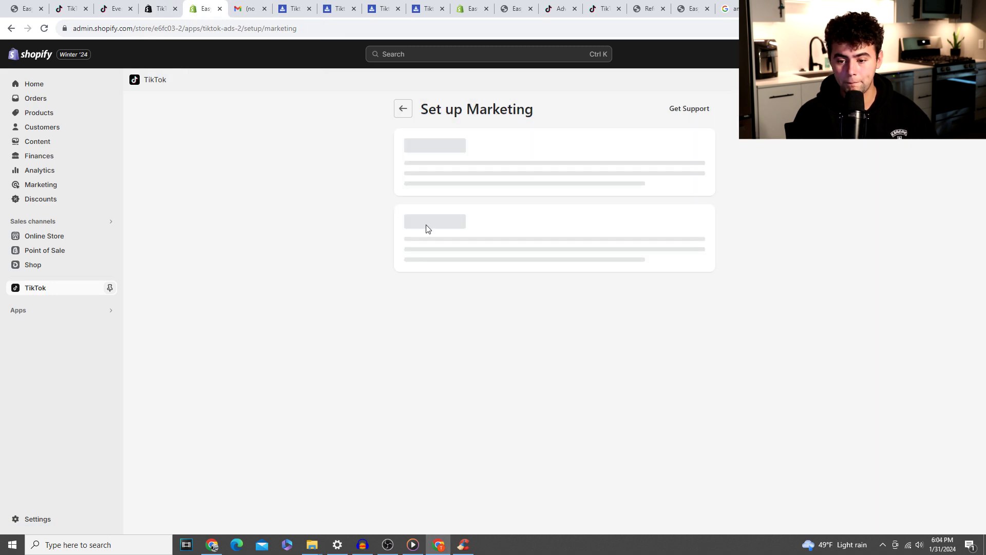
left_click(673, 251)
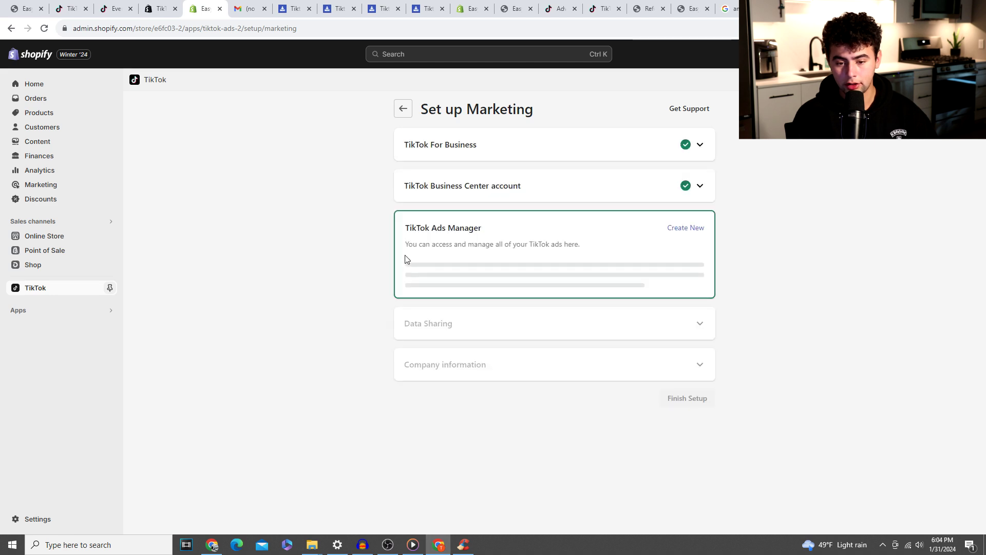
left_click(663, 288)
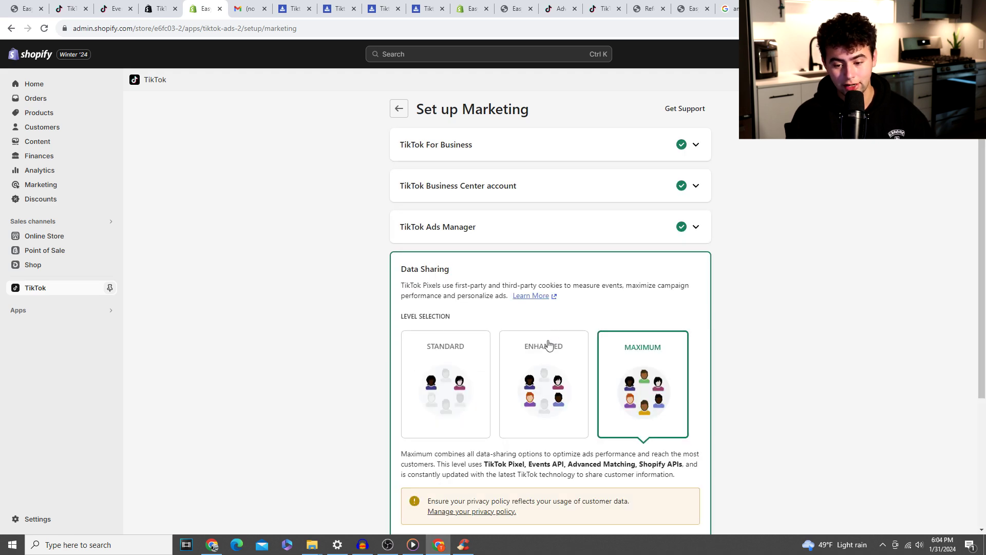
Step: Confirm Maximum data sharing with the TikTok Pixel for Shopify and finish the marketing setup
scroll(541, 346, "down", 1)
scroll(519, 362, "down", 3)
left_click(670, 441)
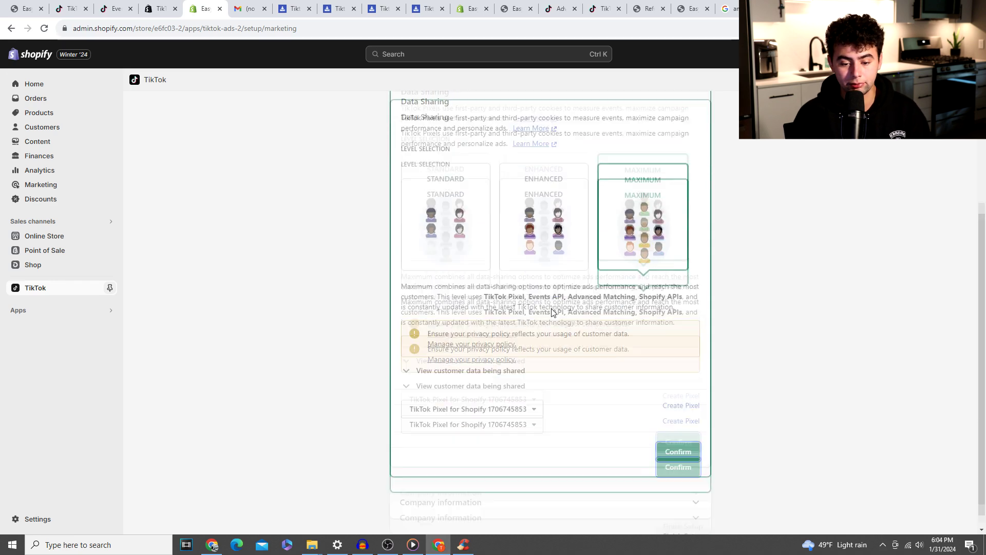
left_click(682, 436)
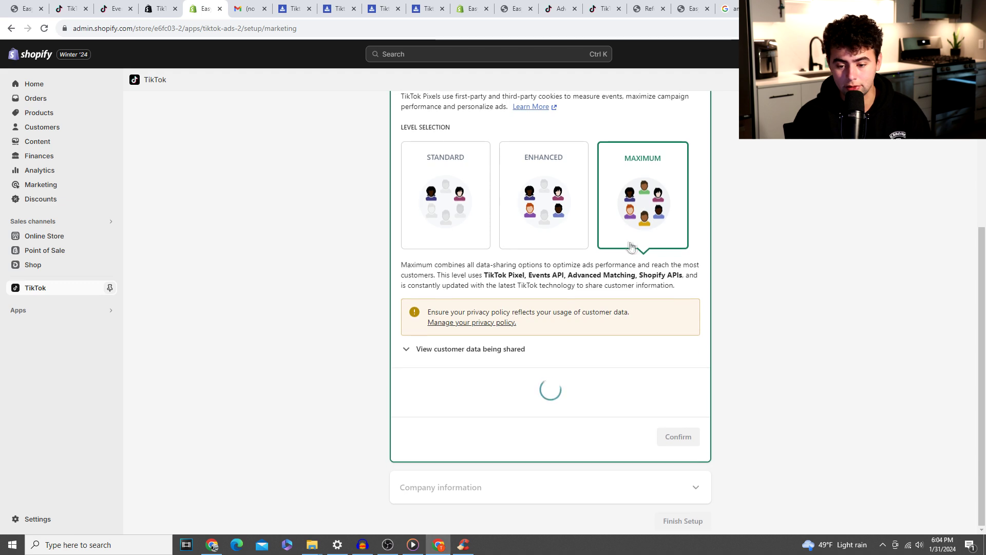
left_click(700, 313)
left_click(700, 313)
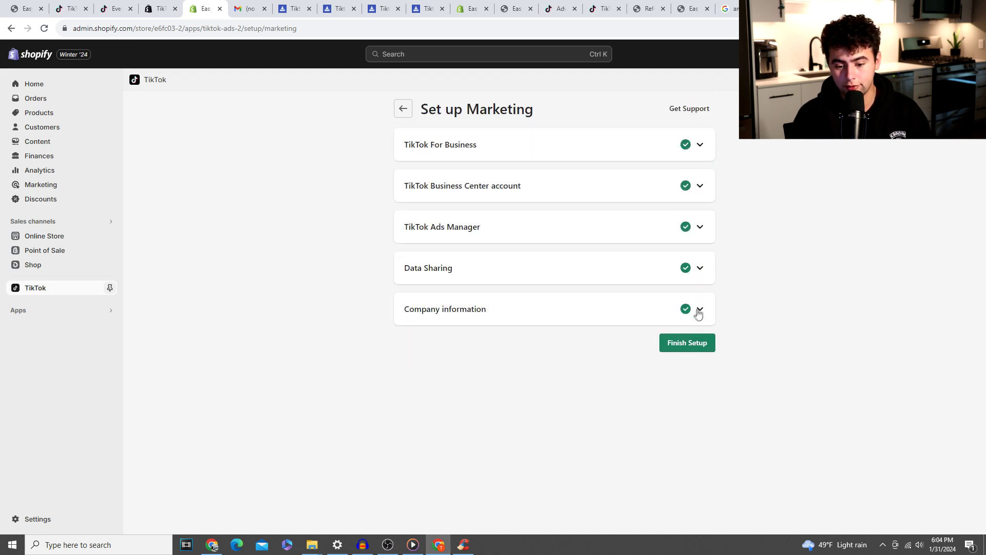
left_click(686, 347)
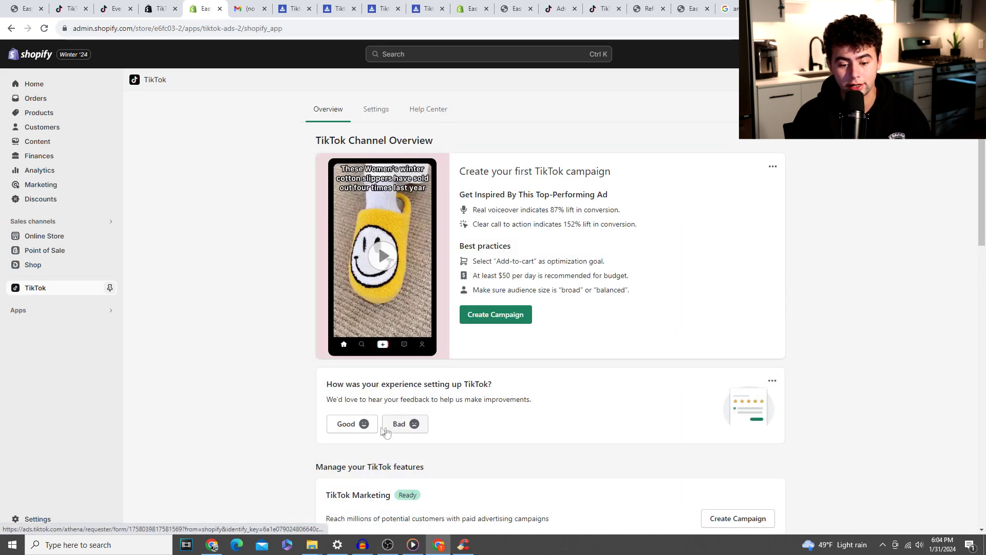
Step: Rate the TikTok setup experience as Good and close the app review page
left_click(354, 426)
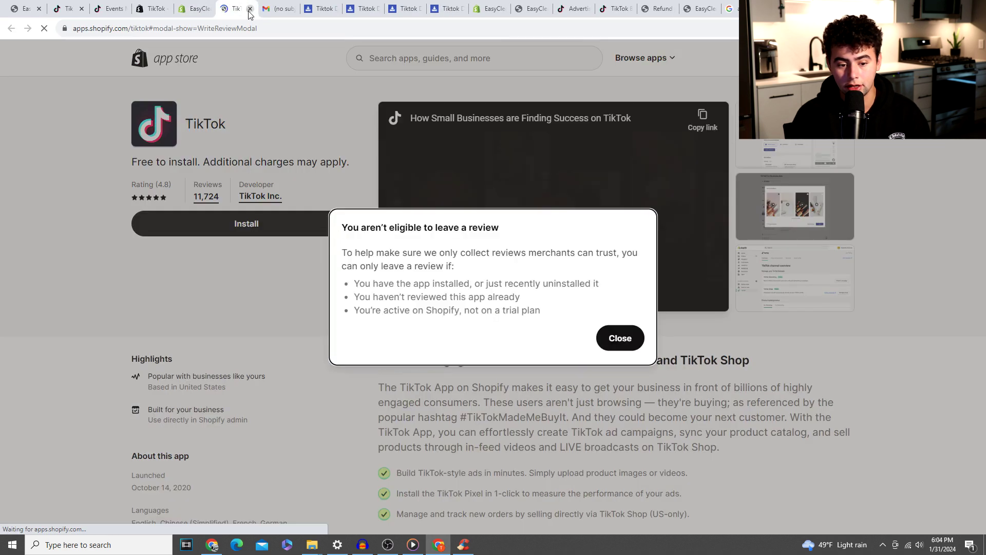
left_click(250, 9)
left_click(170, 7)
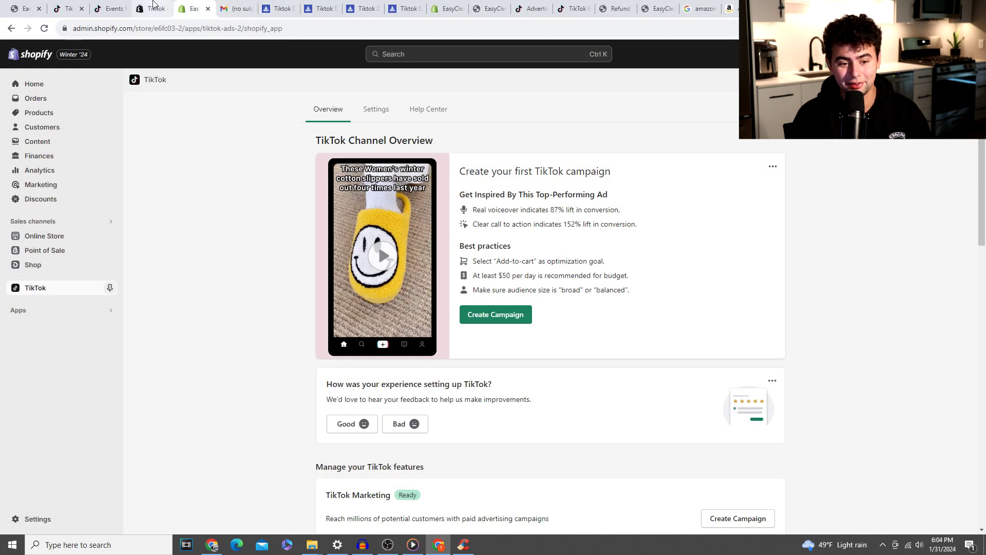
Step: Finish the Shopify pixel setup in TikTok Ads Manager and reload the Web Events page
left_click(110, 8)
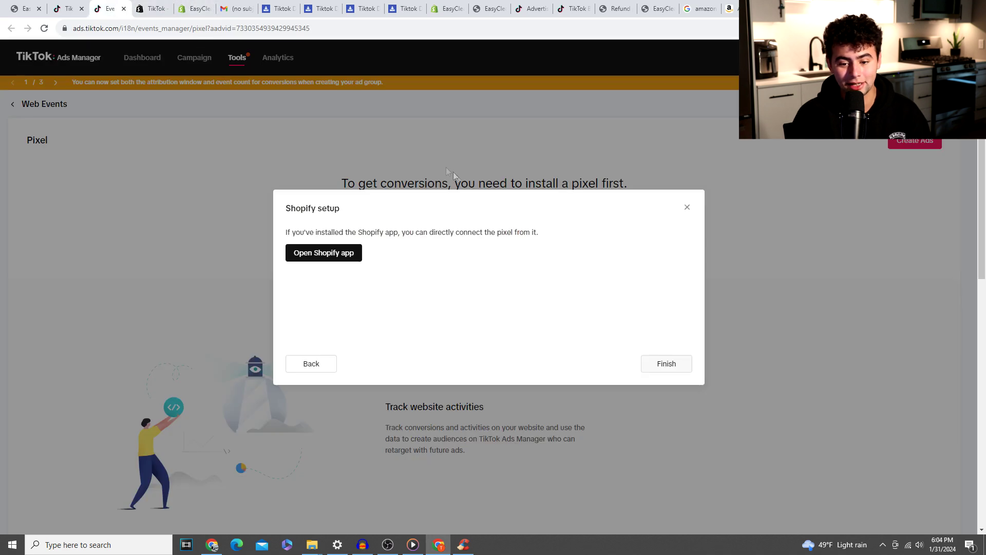
left_click(658, 362)
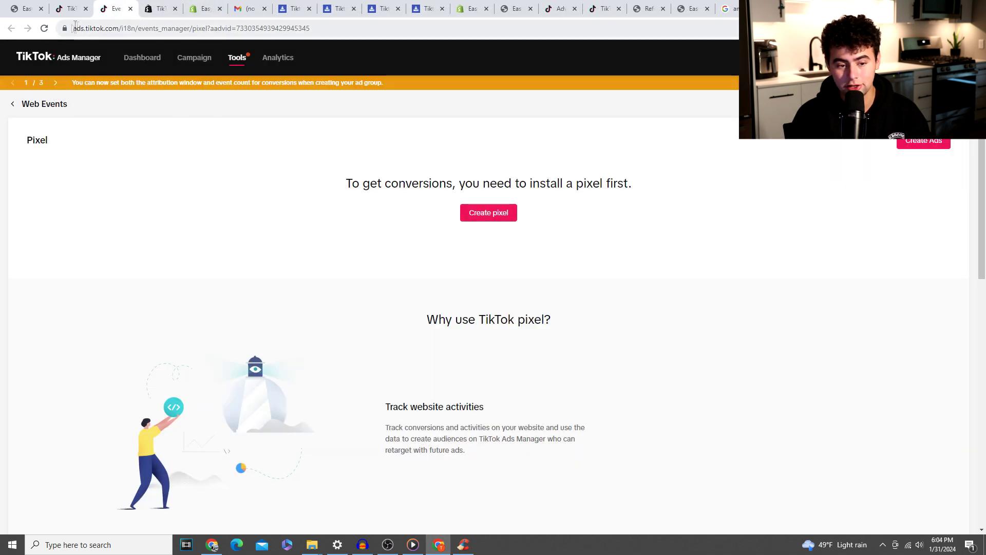
left_click(45, 30)
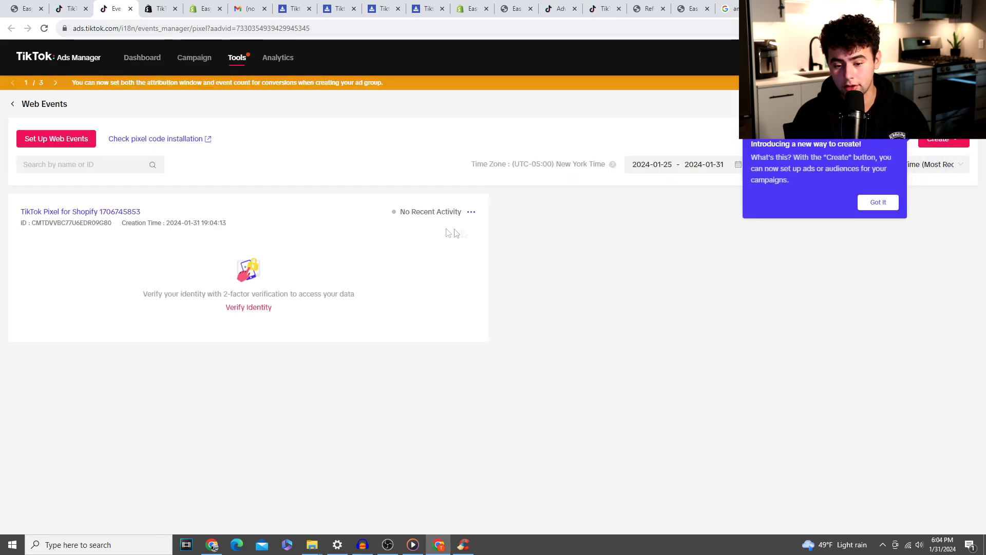
Step: In the ad group's website optimization settings, select the TikTok Pixel for Shopify and the Complete Payment optimization event
left_click(72, 9)
left_click(409, 272)
left_click(406, 272)
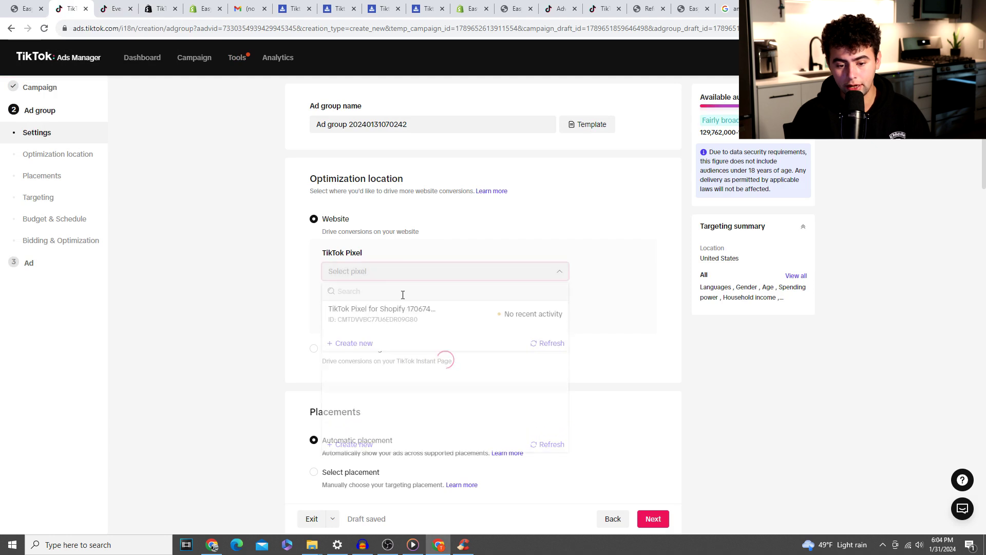
left_click(402, 313)
left_click(390, 316)
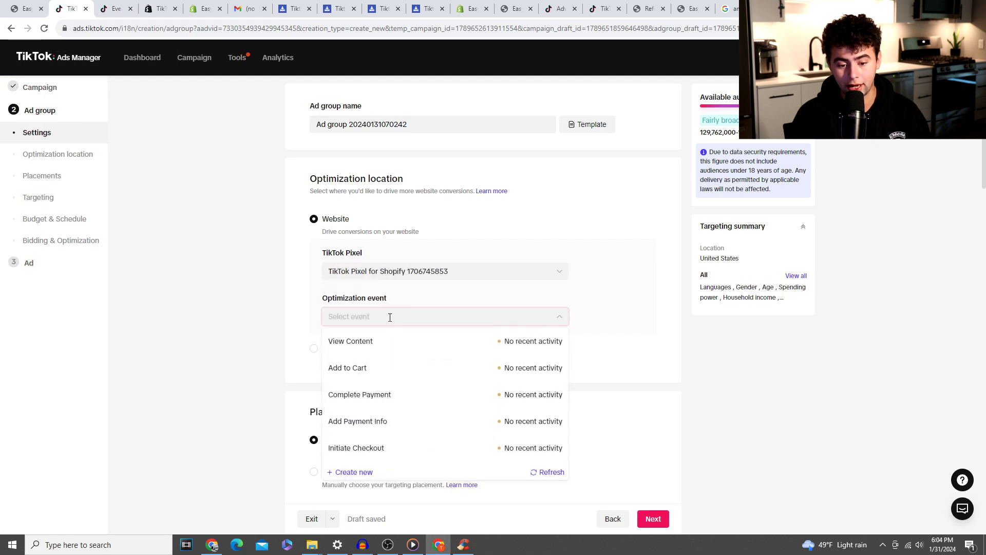
left_click(386, 404)
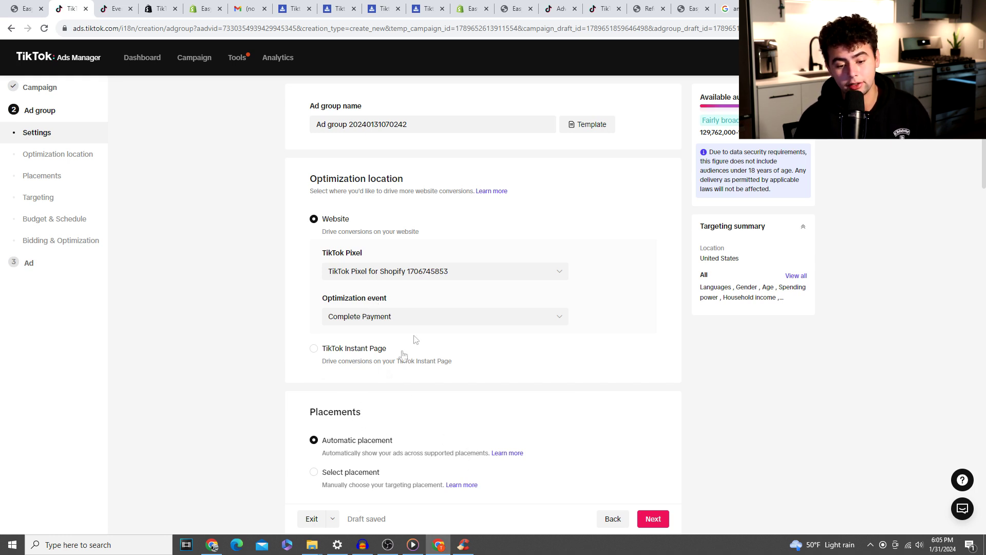
Step: Choose manual placement for the ad group and exclude Global App Bundle and Pangle, keeping only TikTok
scroll(325, 430, "down", 2)
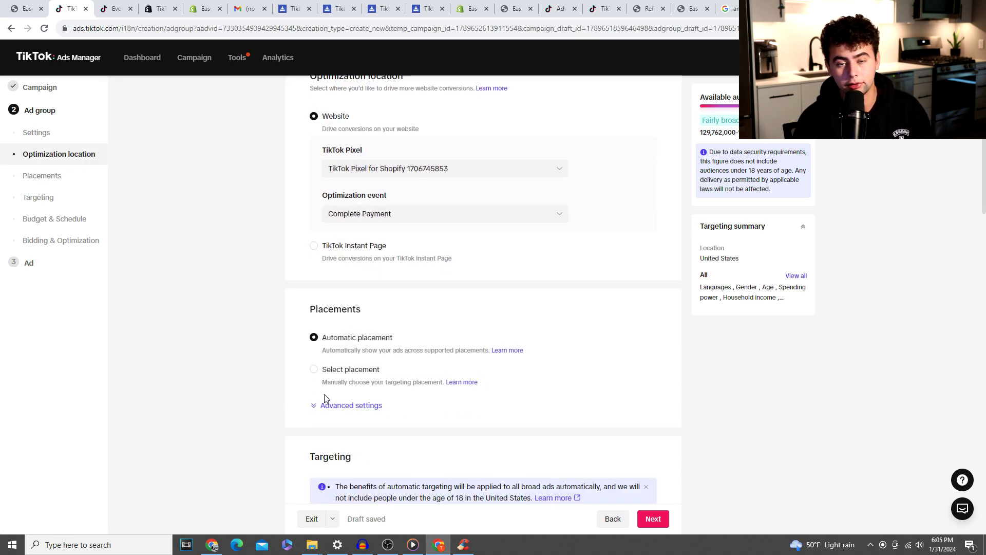
left_click(314, 370)
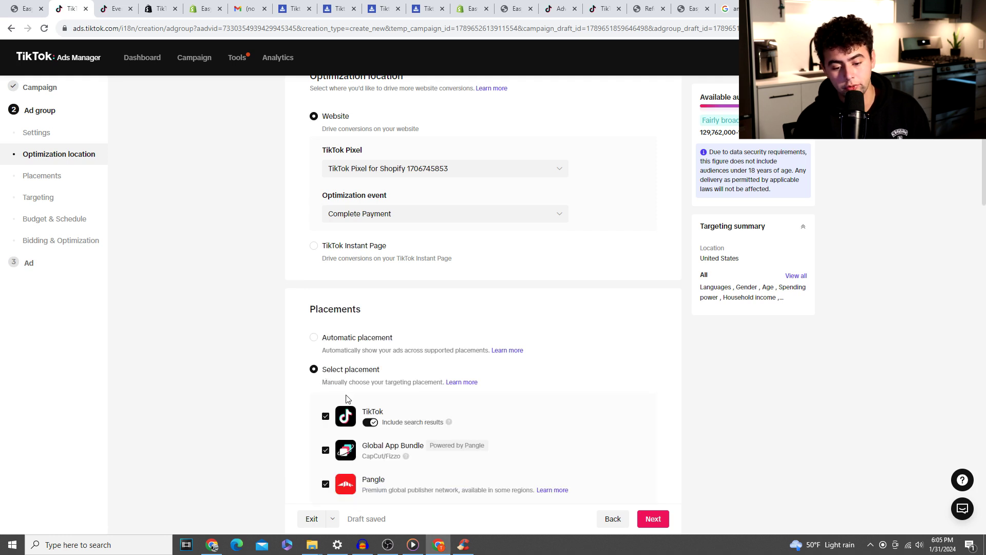
scroll(356, 369, "down", 2)
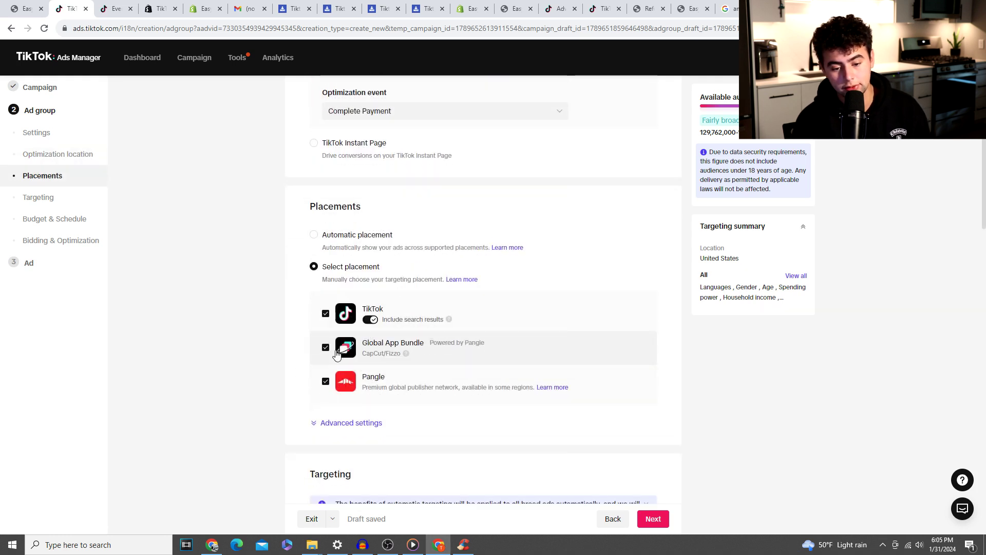
left_click(326, 347)
left_click(326, 381)
Step: Turn off user comments, video download and video sharing in the advanced placement settings
left_click(326, 424)
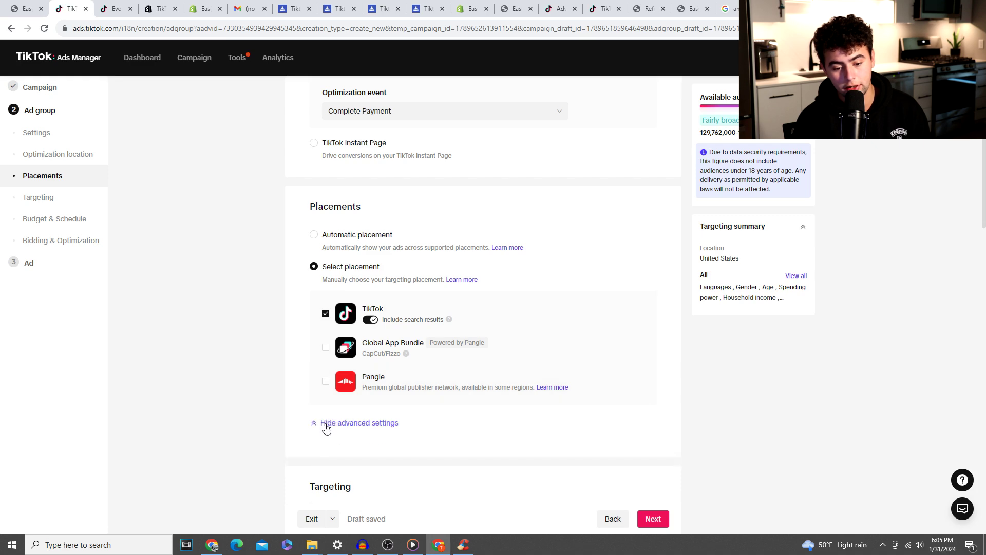
scroll(325, 409, "down", 2)
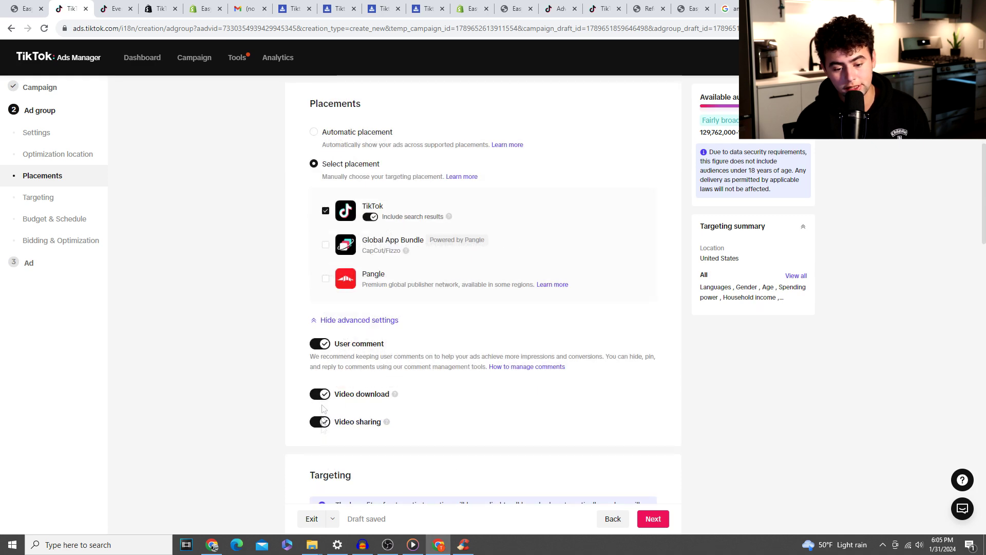
left_click(324, 347)
left_click(526, 325)
left_click(319, 399)
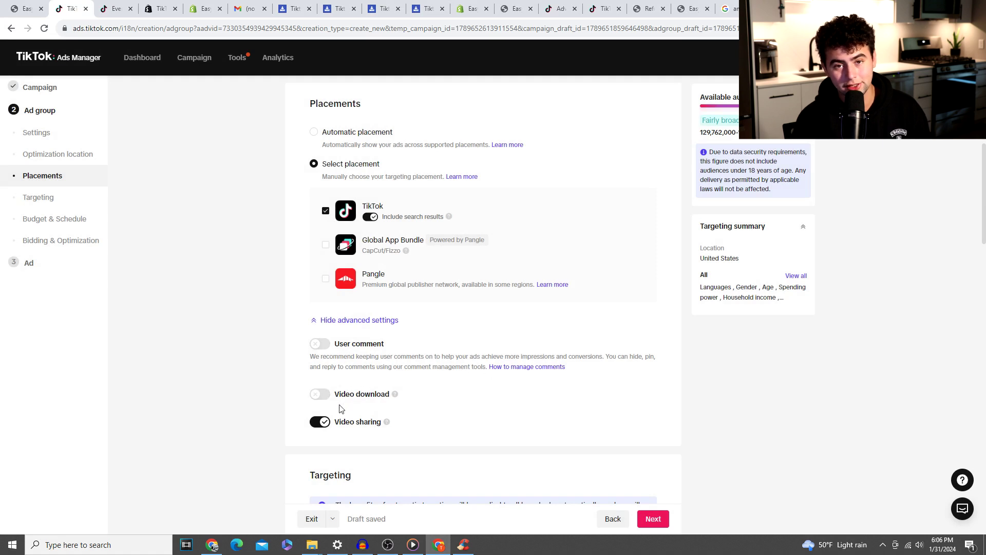
left_click(319, 423)
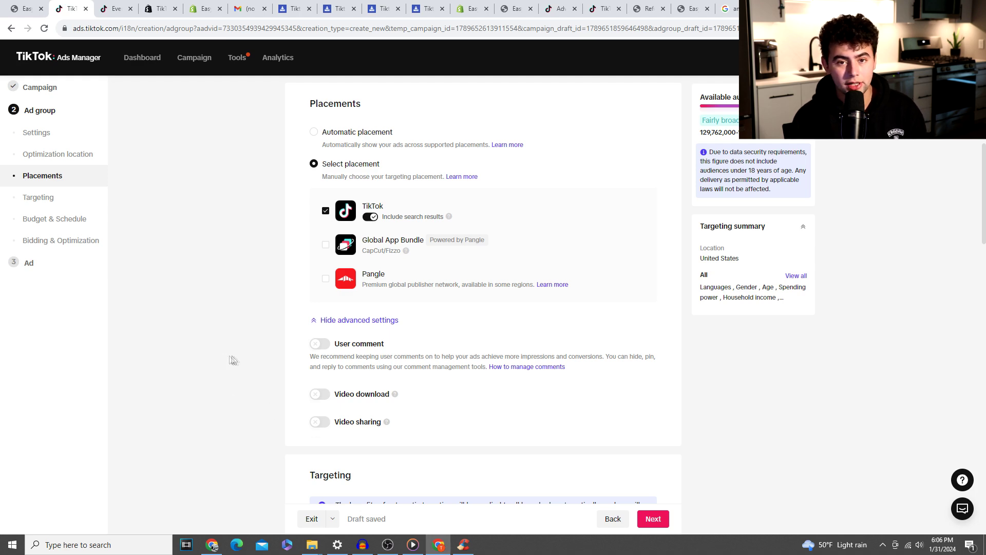
Step: Add Canada to the ad group's targeted locations alongside the United States
scroll(261, 414, "down", 1)
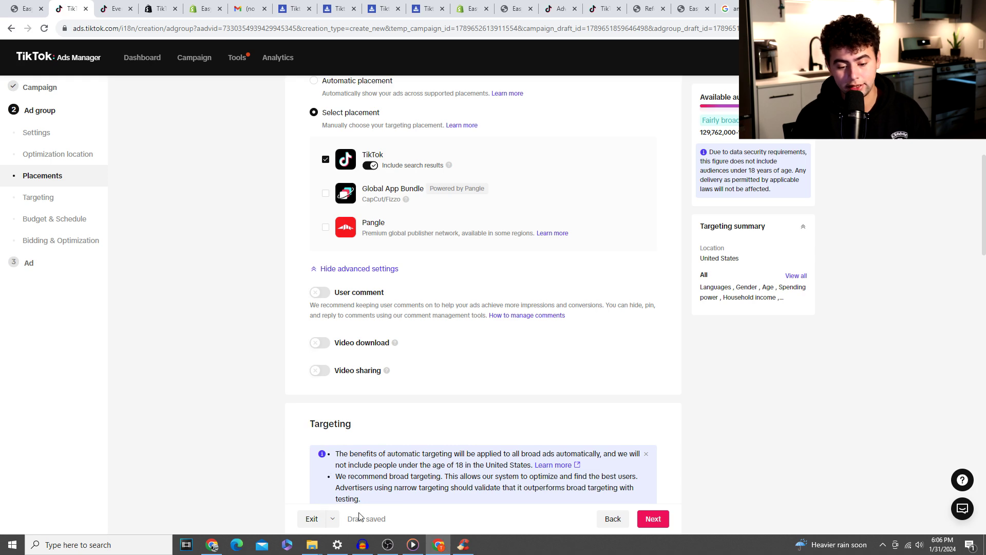
scroll(296, 444, "down", 2)
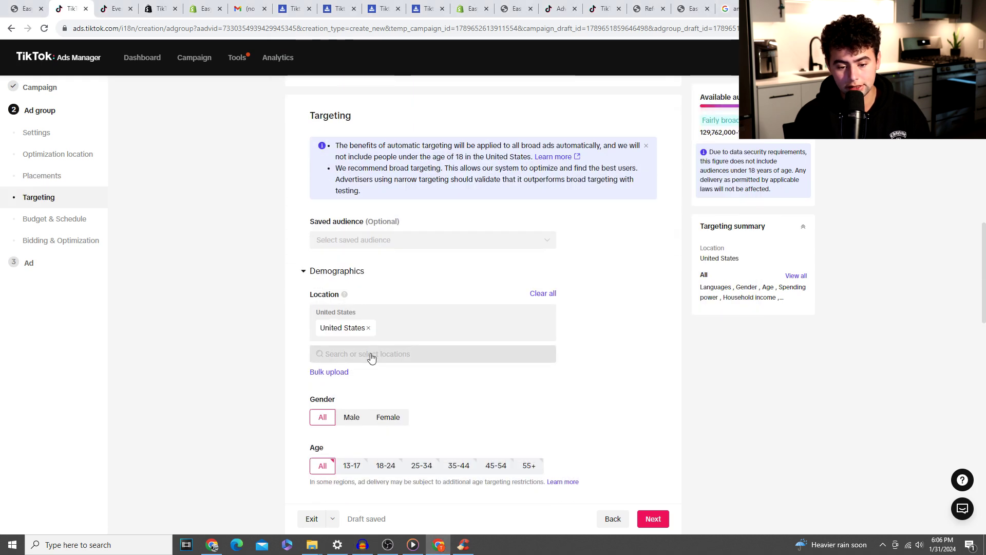
left_click(358, 355)
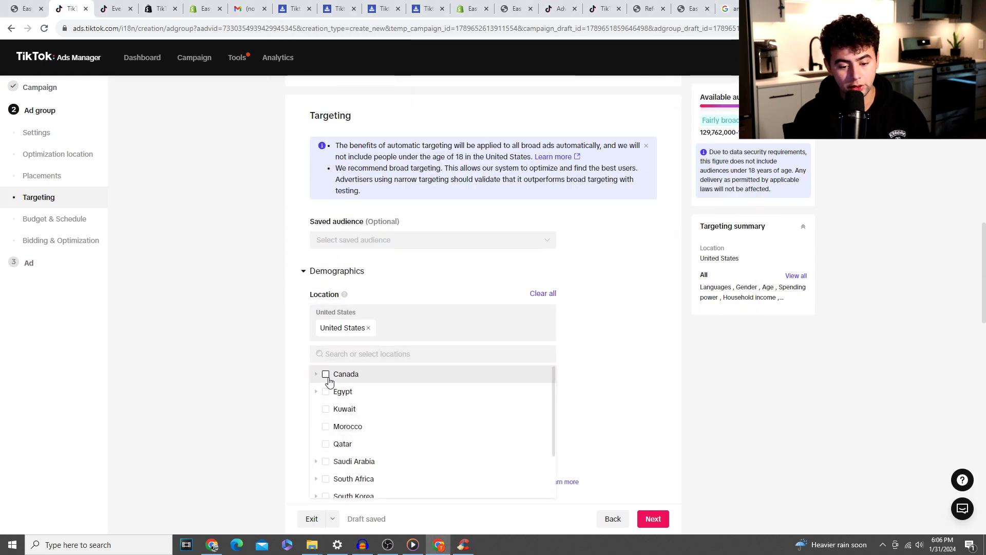
left_click(326, 374)
left_click(259, 370)
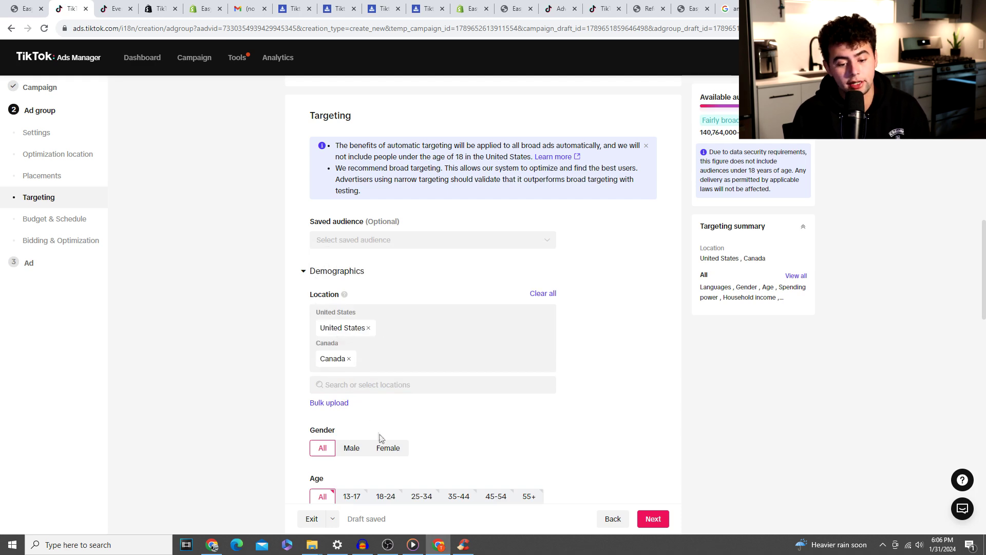
Step: Target the age groups 18-24, 25-34, 35-44, 45-54 and 55+
scroll(379, 438, "down", 2)
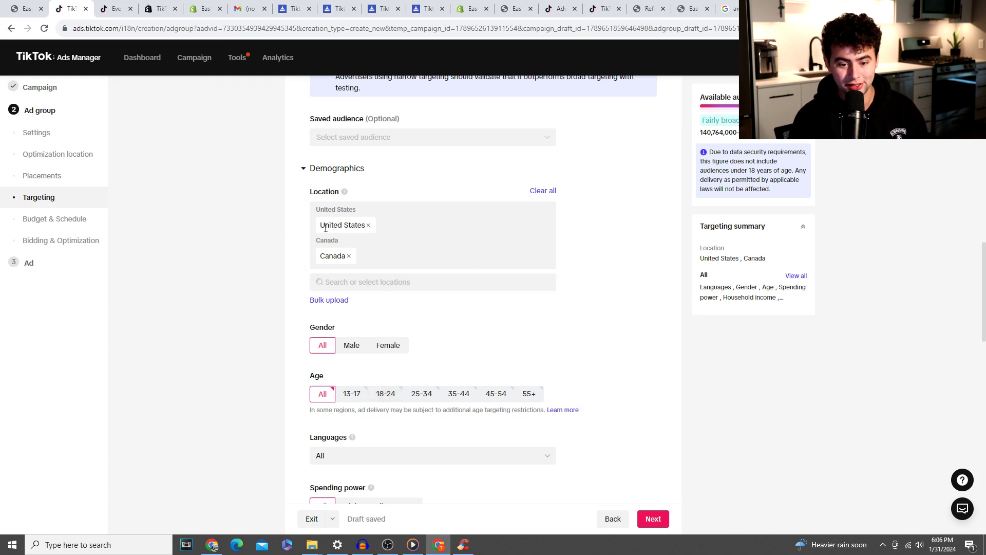
left_click(386, 395)
left_click(423, 396)
left_click(460, 396)
left_click(490, 396)
left_click(531, 394)
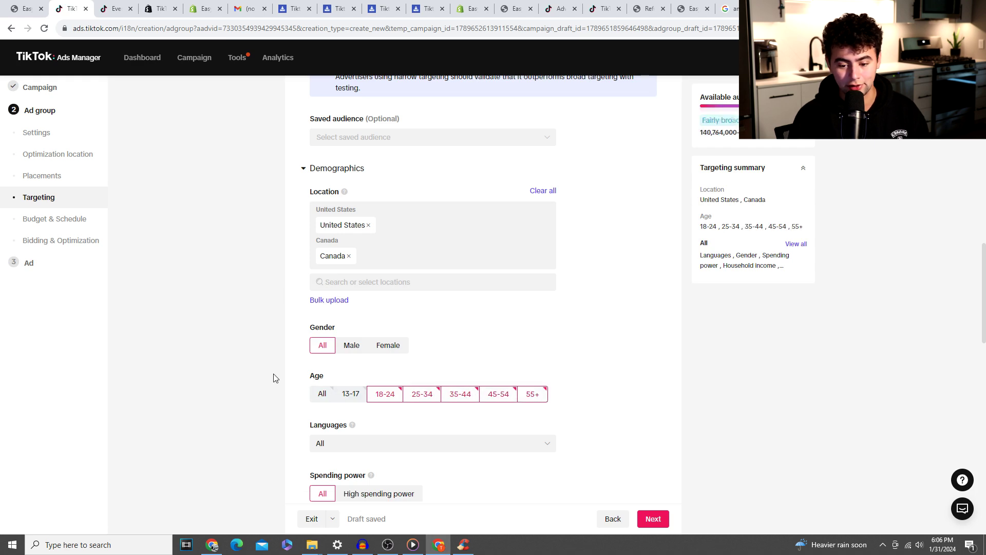
scroll(275, 377, "down", 2)
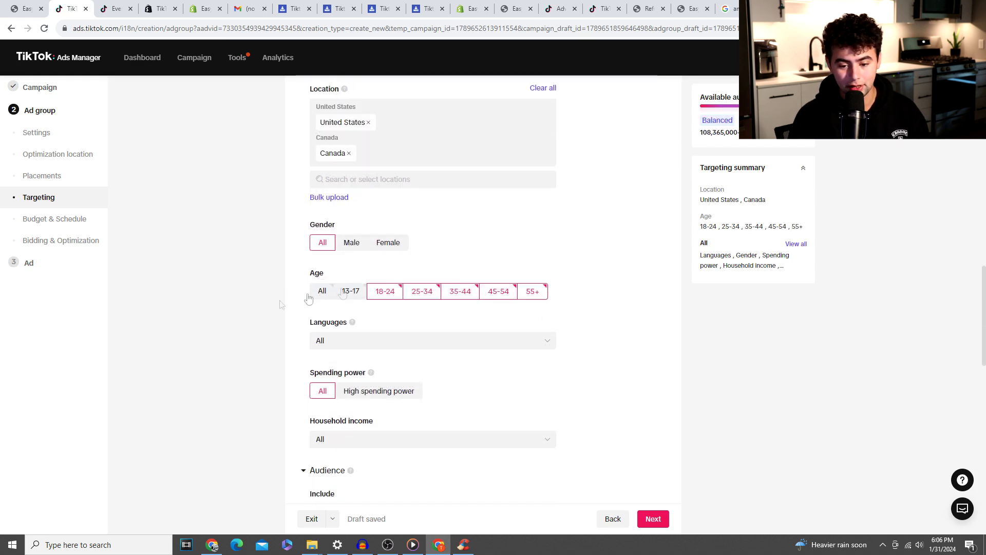
scroll(383, 381, "down", 4)
scroll(398, 251, "down", 7)
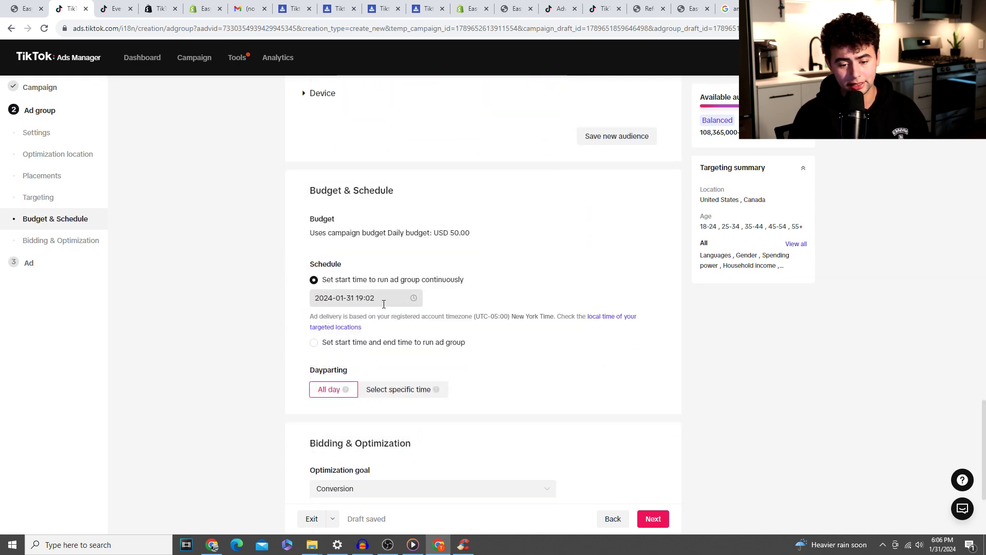
left_click(377, 304)
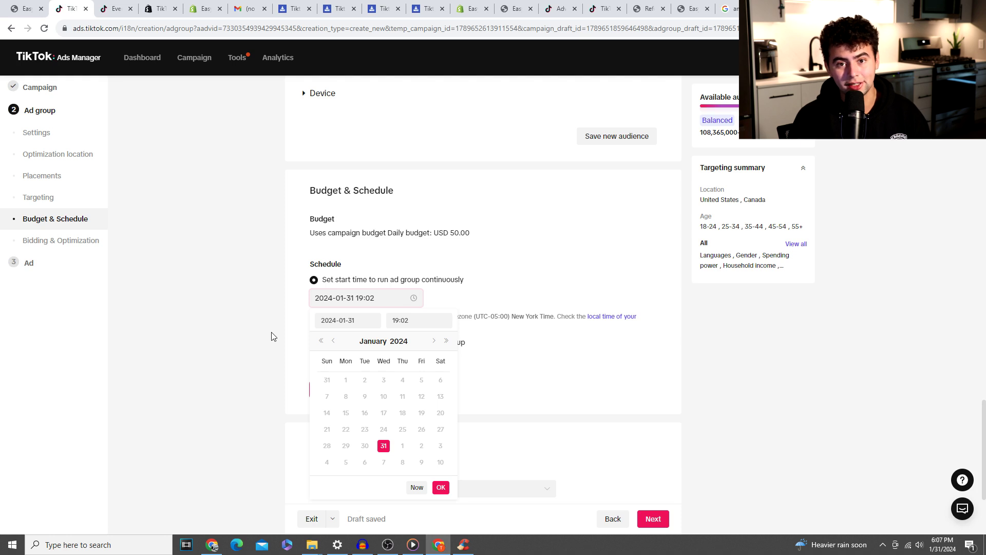
left_click(432, 321)
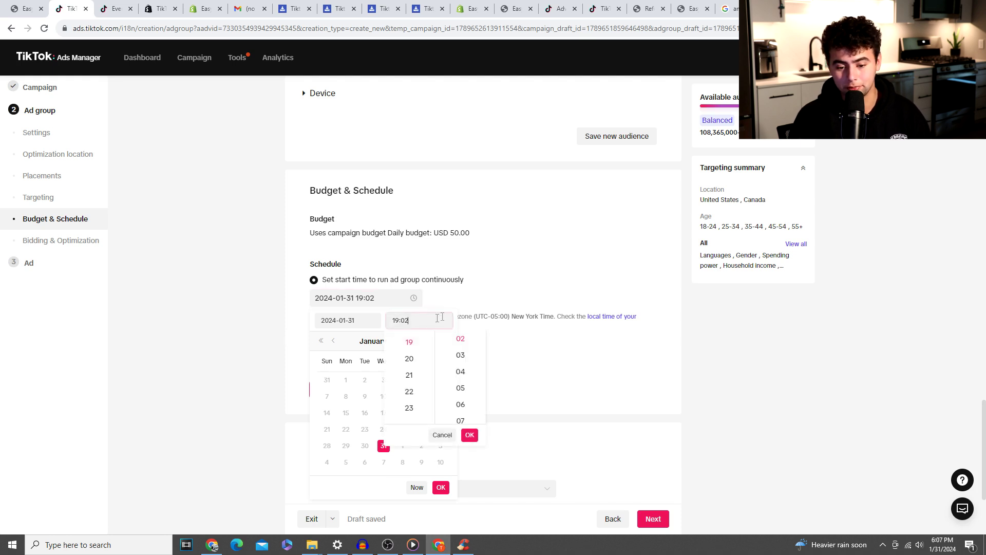
scroll(419, 359, "up", 1)
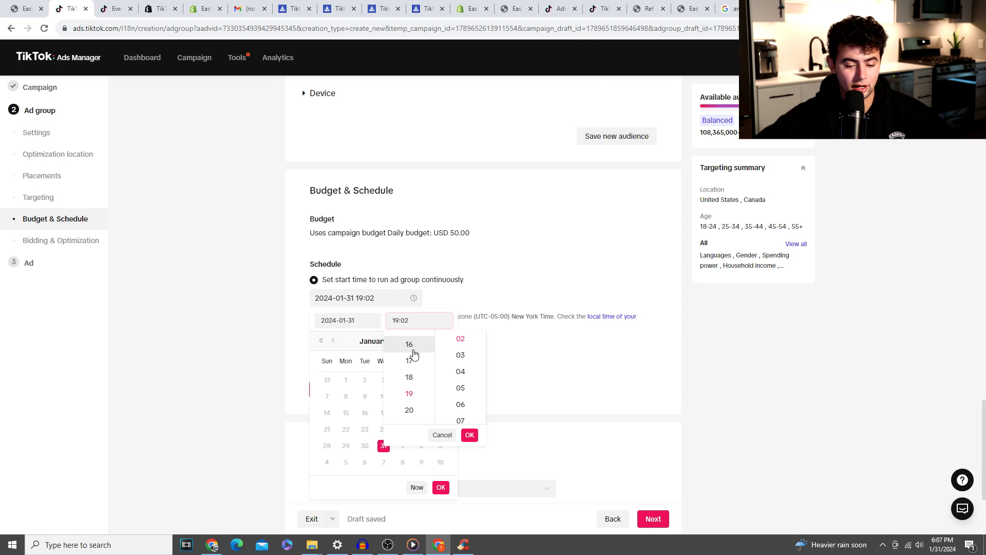
scroll(416, 362, "up", 2)
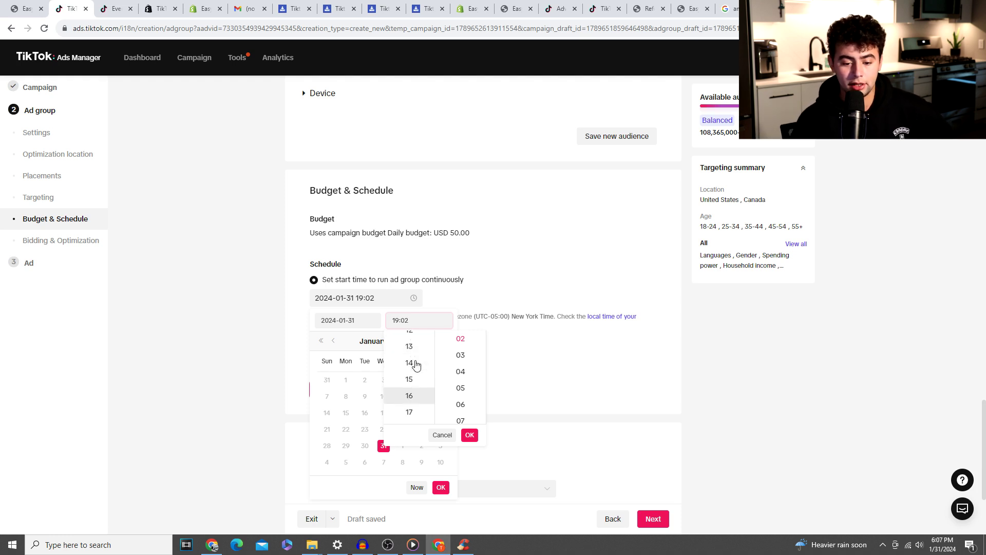
left_click(409, 334)
scroll(469, 349, "up", 1)
scroll(469, 349, "up", 1)
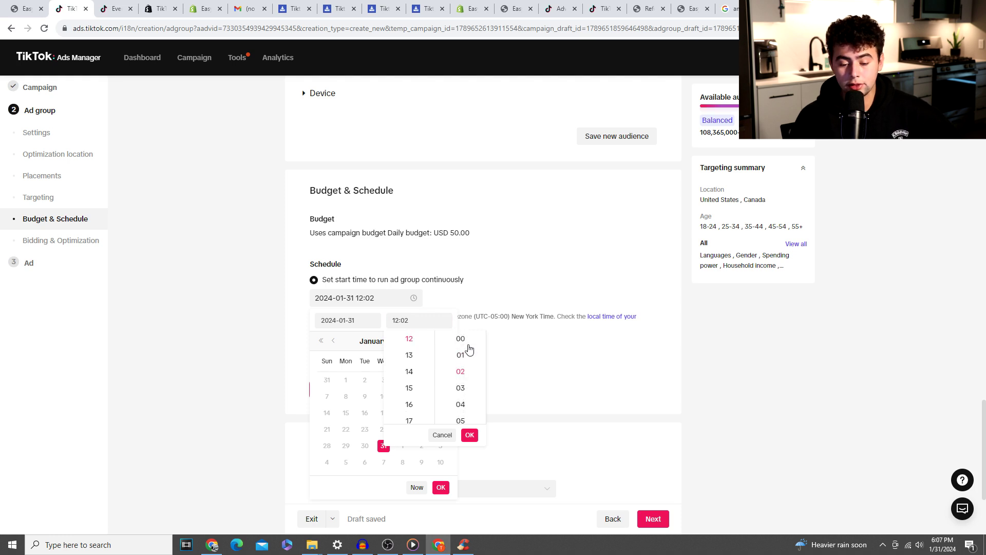
left_click(469, 340)
left_click(469, 434)
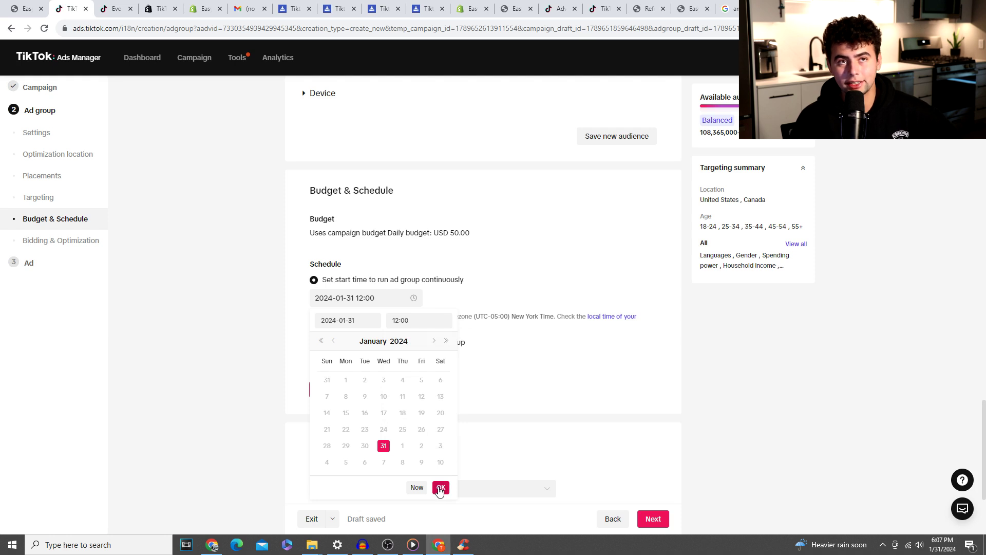
left_click(440, 488)
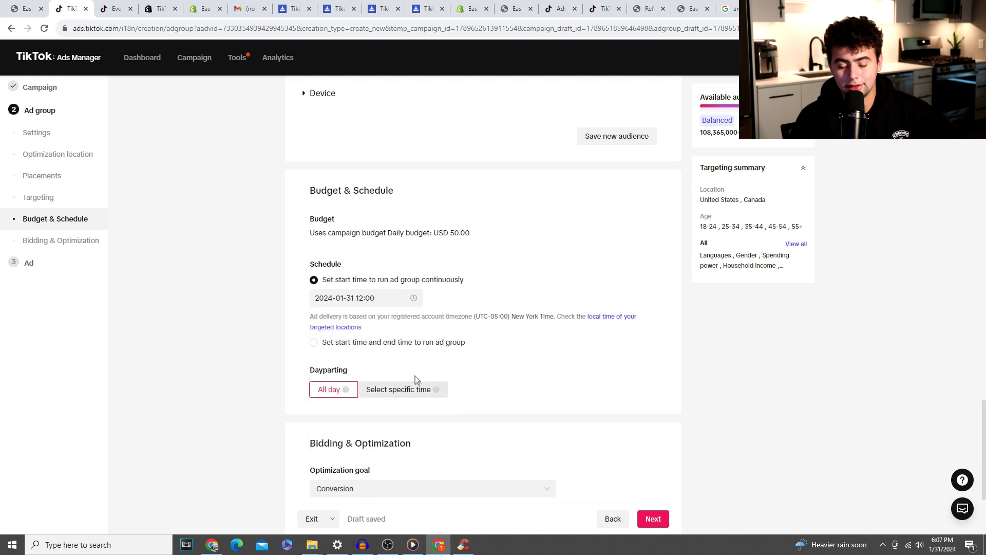
Step: Restrict the ad group's dayparting to the specific time period 11:00 to 23:00 on every day, Monday through Sunday
left_click(403, 389)
scroll(473, 338, "down", 2)
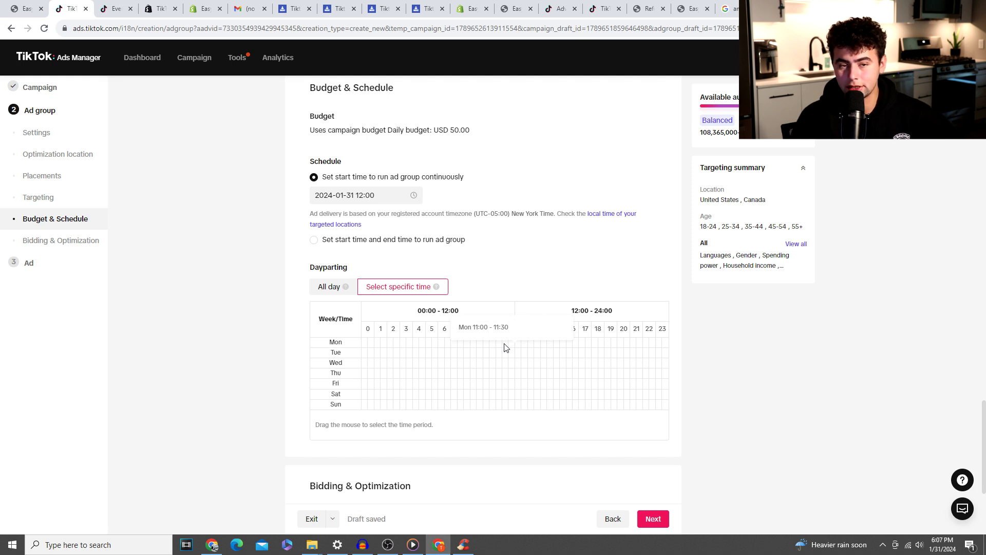
left_click_drag(506, 350, 656, 407)
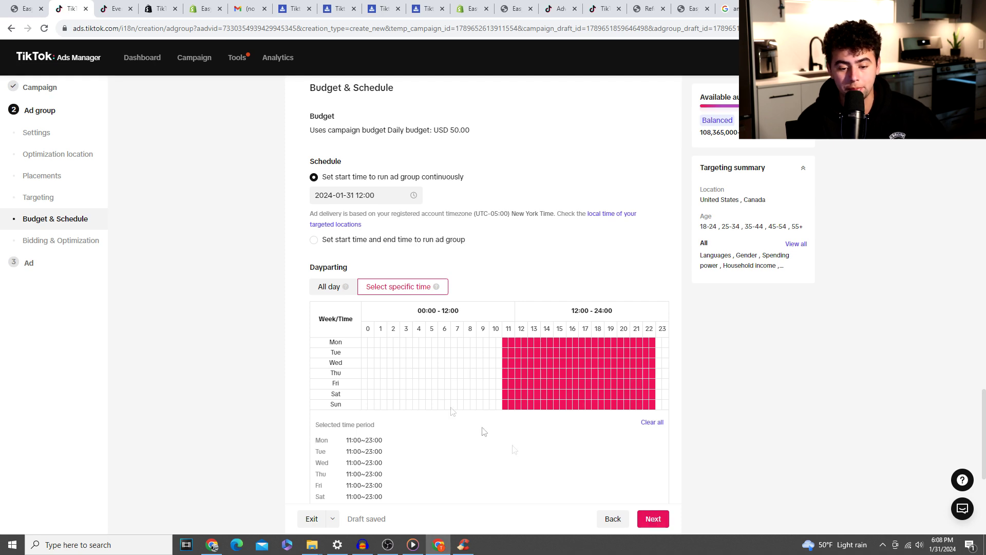
Step: Review the ad group's targeting and schedule, and proceed to the ad setup
scroll(433, 422, "up", 10)
scroll(433, 423, "up", 2)
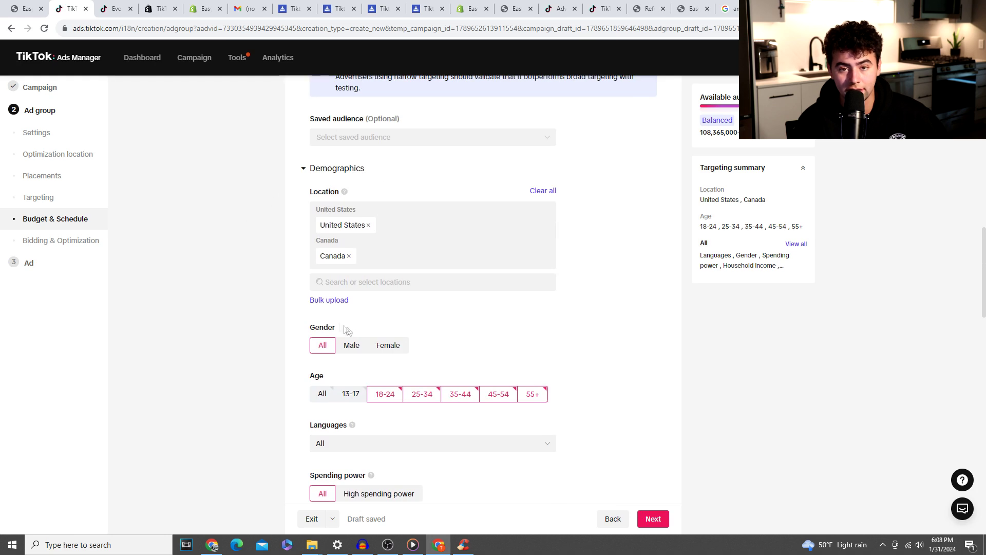
scroll(650, 452, "down", 7)
scroll(650, 452, "down", 10)
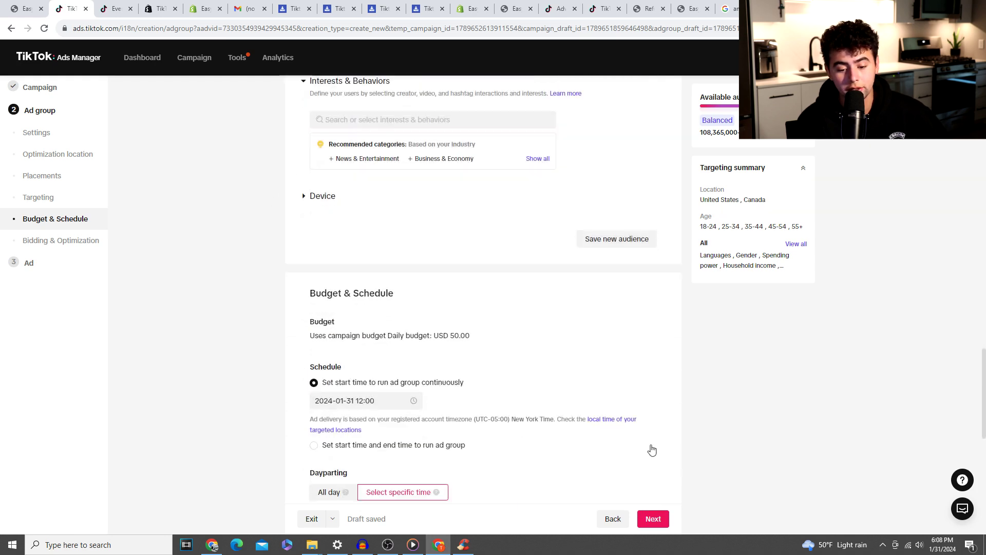
left_click(651, 527)
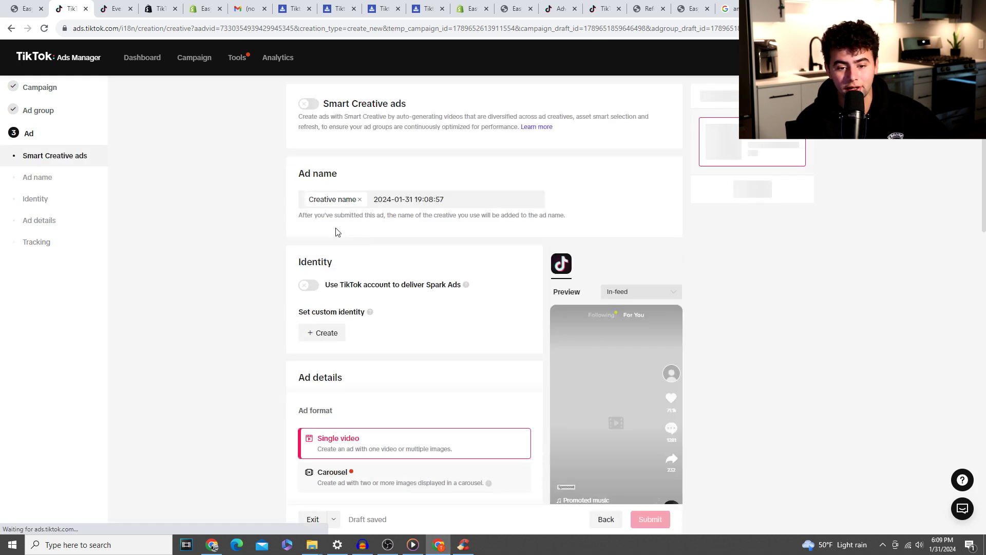
Step: Try to create a custom identity with the display name EasyClean™ for the ad, consulting the Shopify store admin
scroll(337, 233, "down", 1)
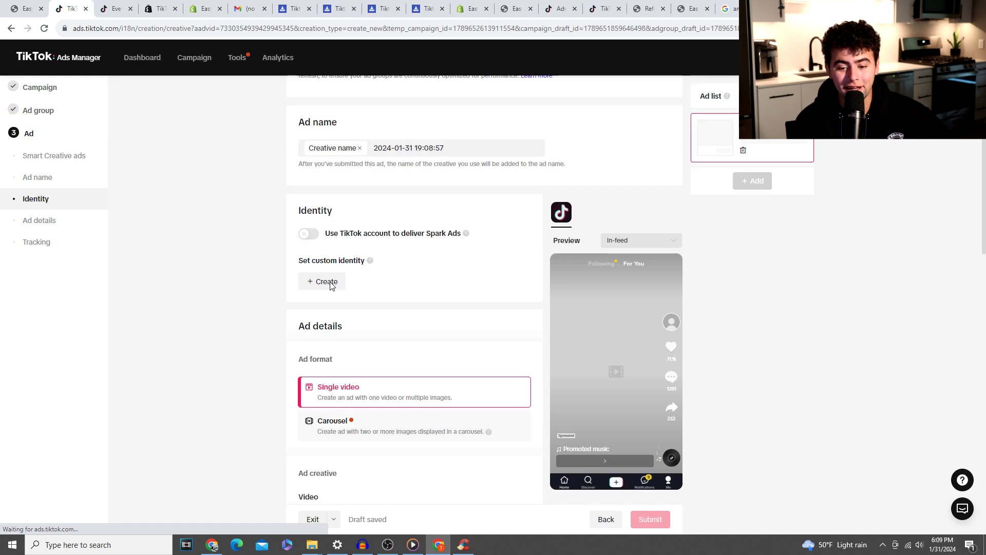
scroll(330, 284, "down", 3)
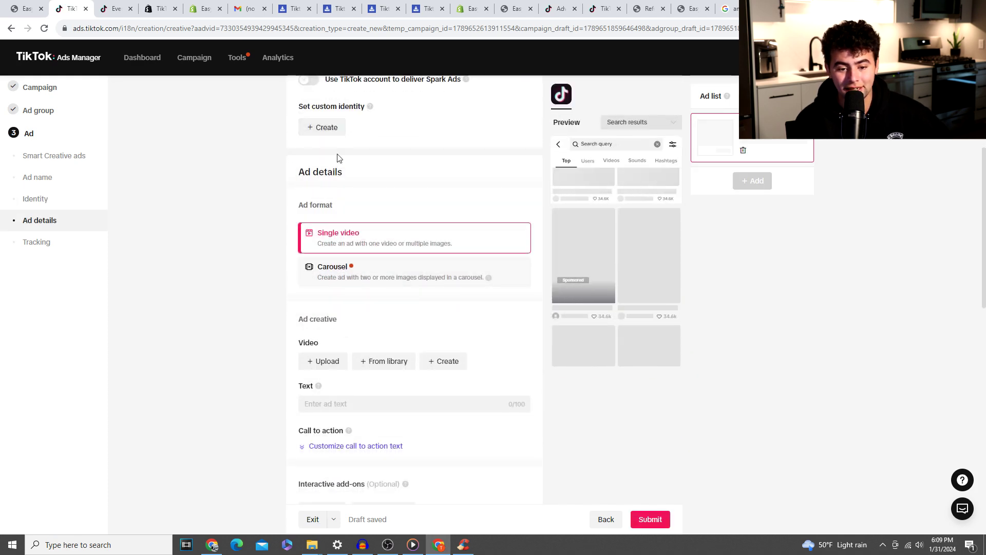
left_click(324, 128)
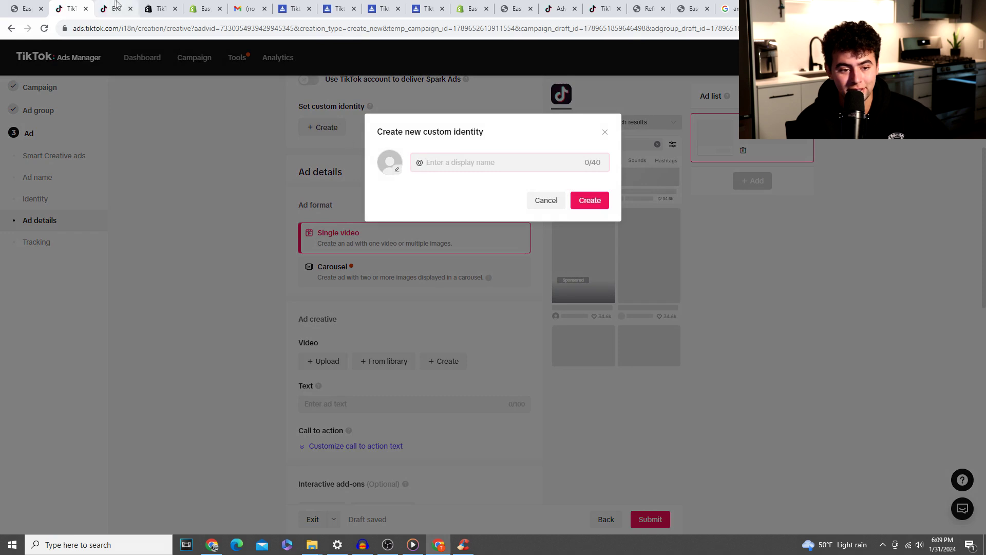
left_click(204, 8)
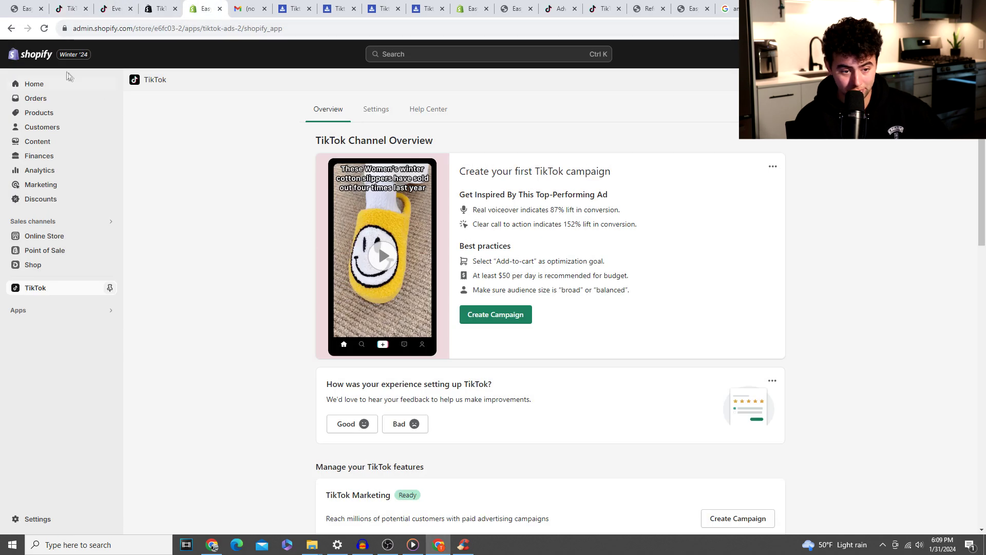
left_click(946, 54)
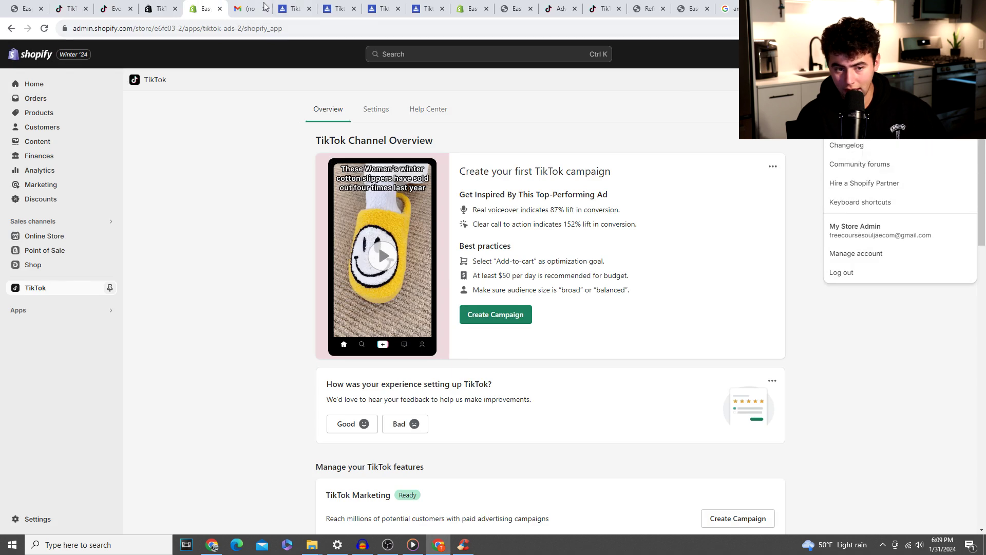
left_click(109, 8)
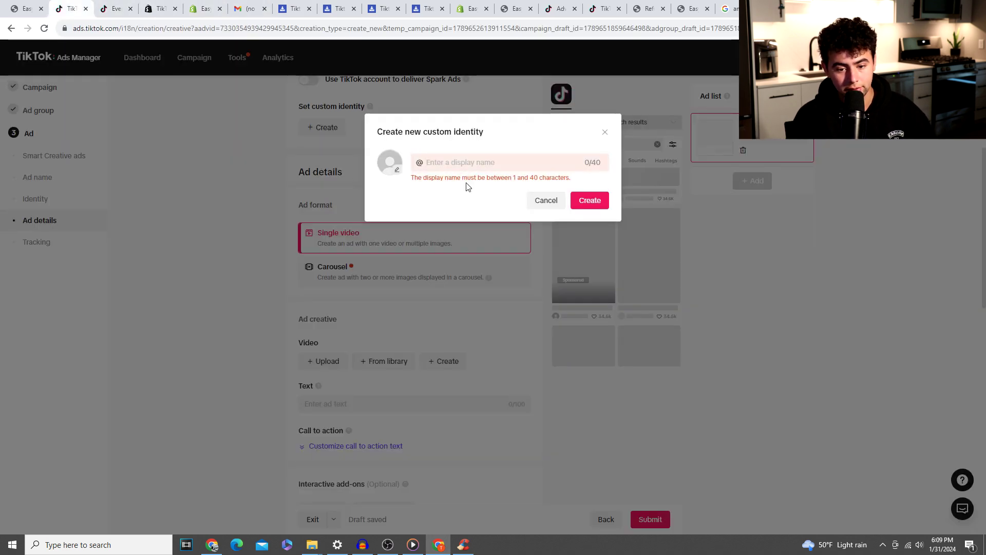
type("EasyClean™")
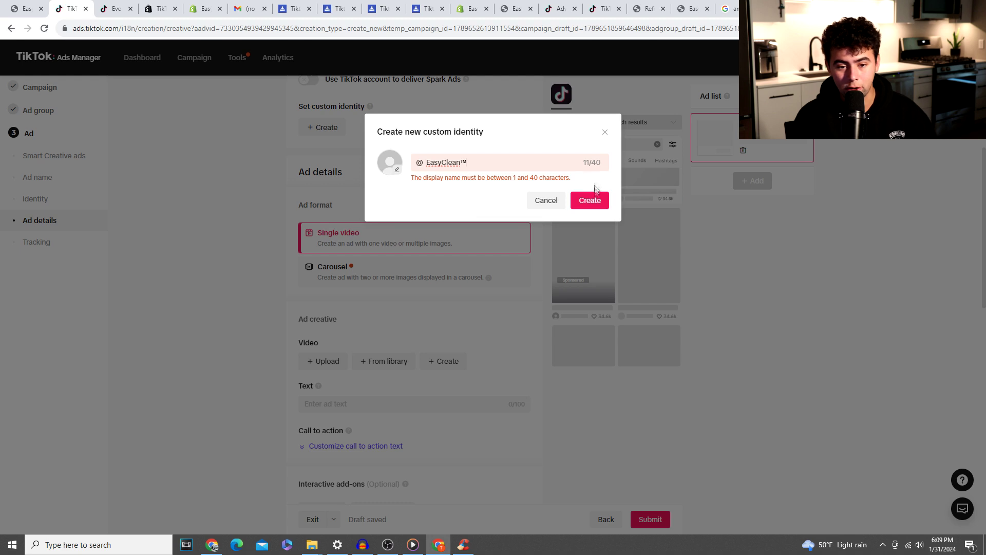
left_click(589, 204)
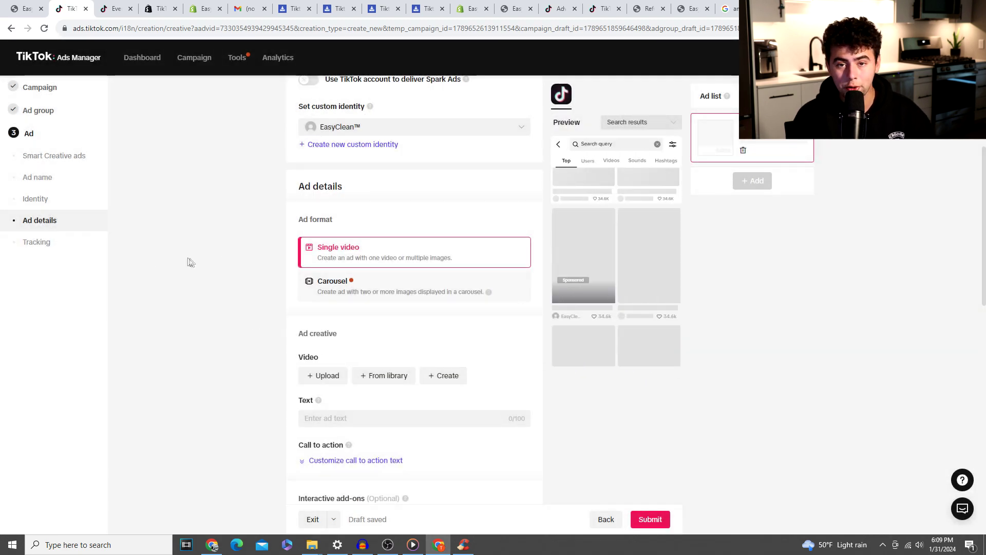
Step: Create the ad's custom identity again with the display name EasyClean™
scroll(352, 286, "down", 3)
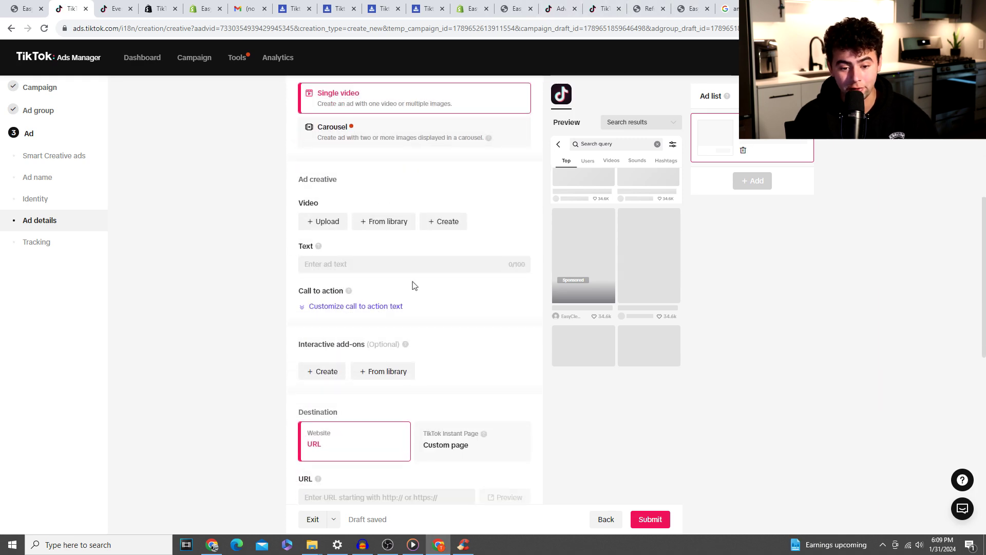
scroll(413, 286, "up", 7)
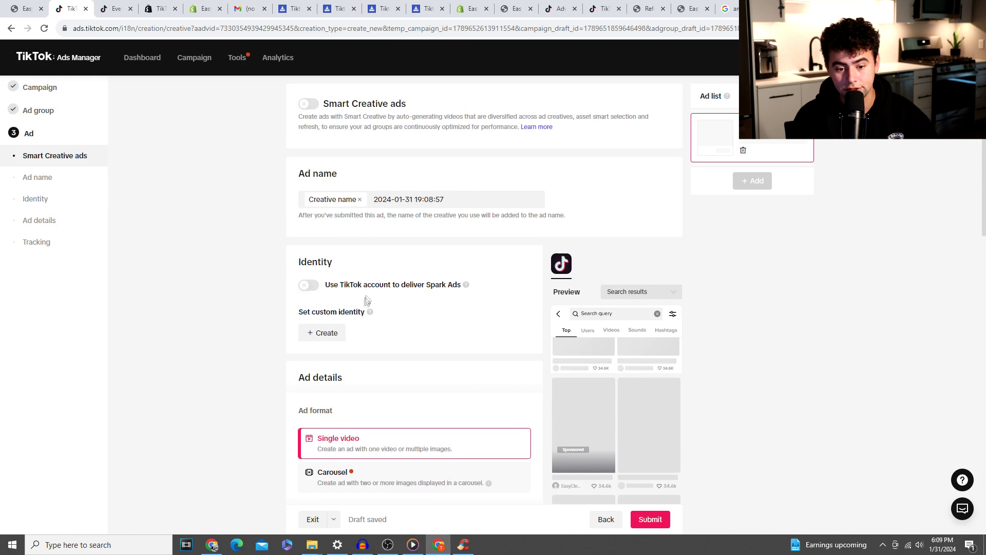
left_click(333, 332)
type("EasyClean™")
left_click(590, 200)
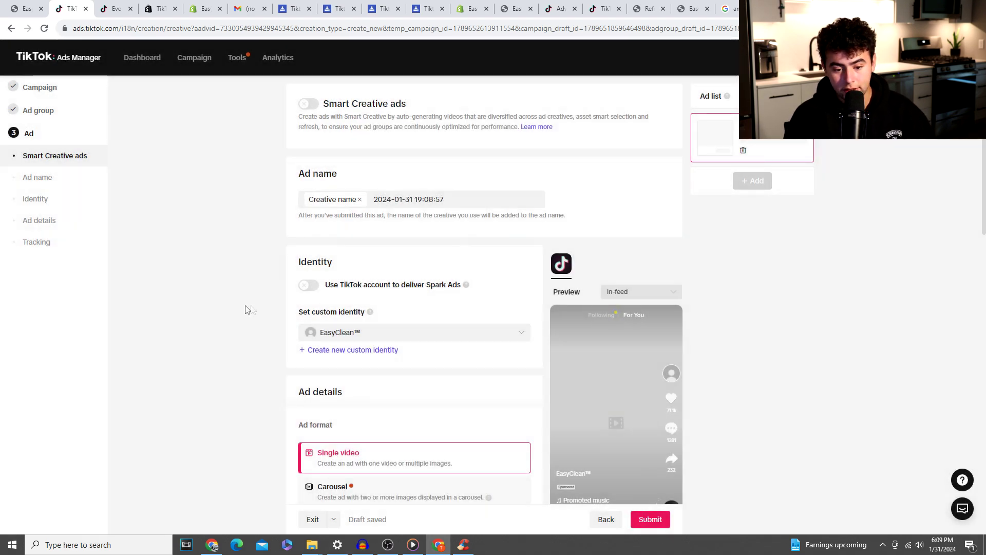
Step: Edit the EasyClean™ custom identity to use the image 51oMUwJtzEL as its profile picture, keeping the default circular crop
scroll(245, 309, "down", 2)
left_click(377, 229)
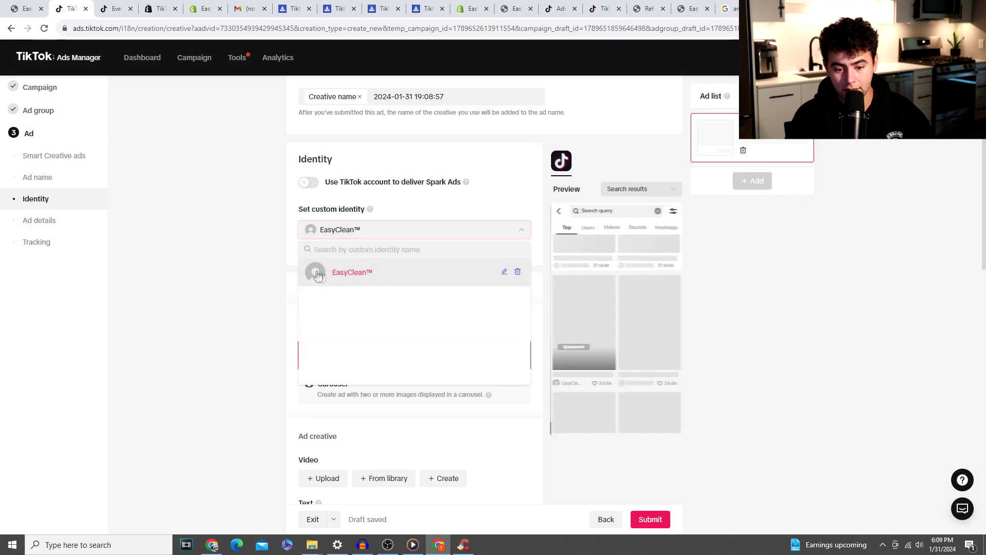
left_click(503, 271)
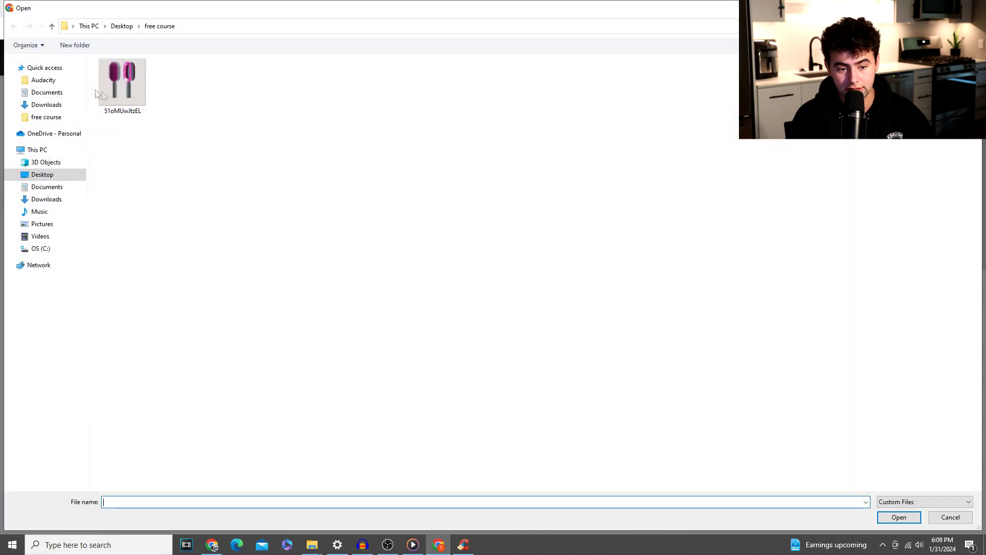
double_click(122, 92)
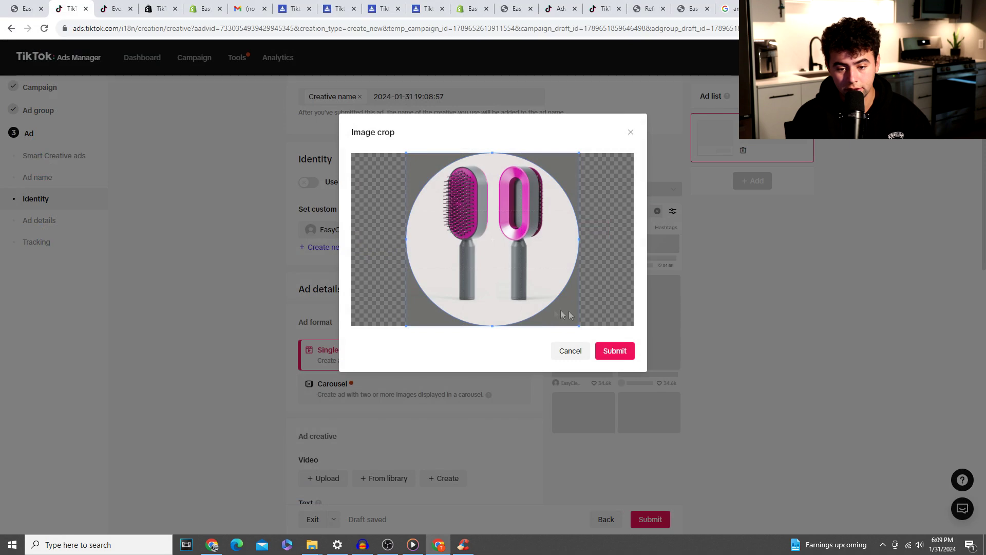
left_click(624, 349)
left_click(585, 224)
Step: Upload all four 12.2-second Snaptik MP4 videos as creatives for the single-video ads
scroll(310, 315, "down", 1)
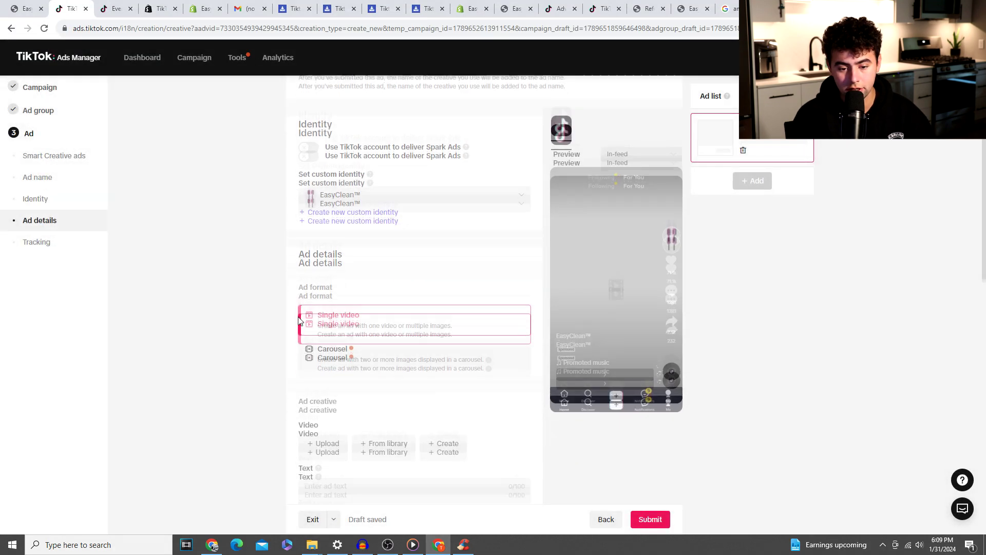
scroll(300, 321, "down", 3)
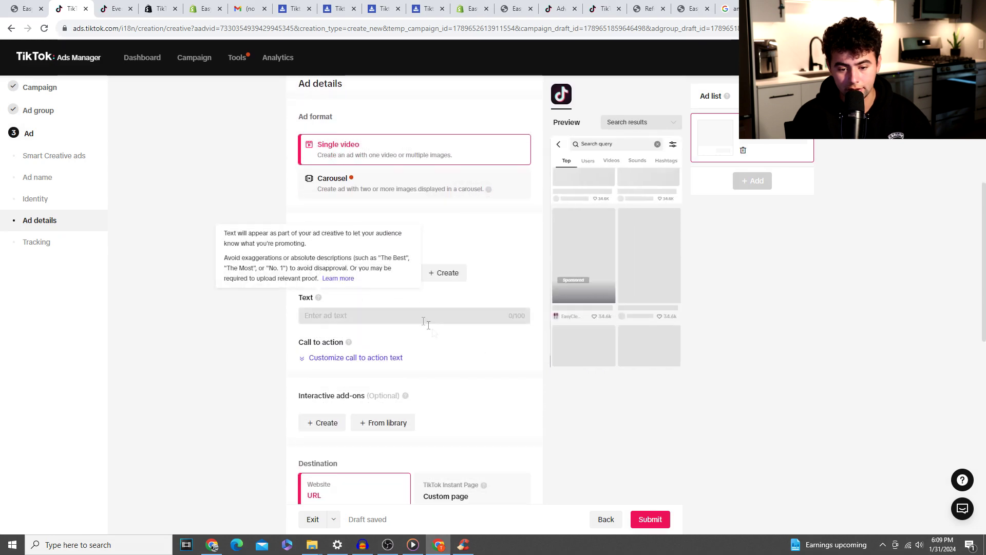
left_click(388, 273)
left_click(475, 82)
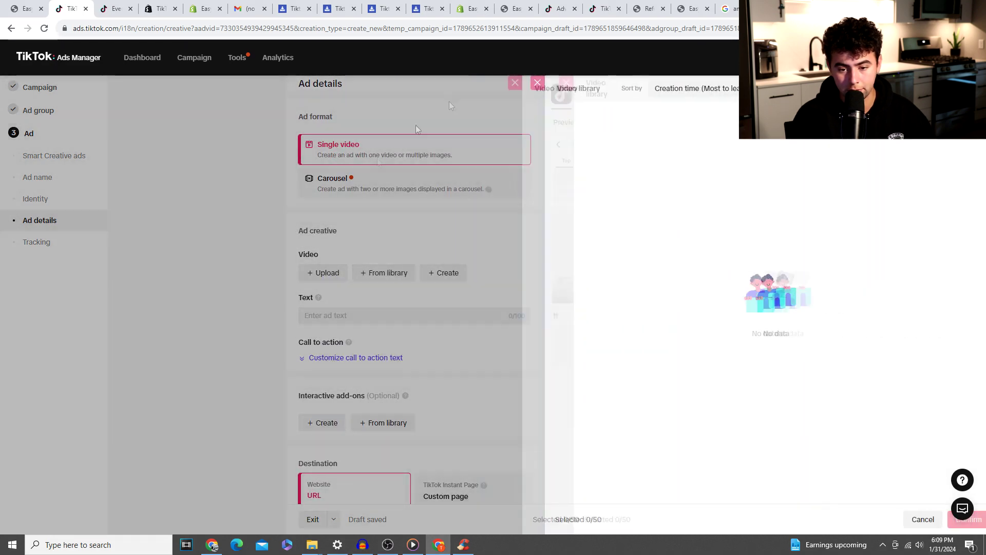
left_click(324, 273)
left_click(582, 186)
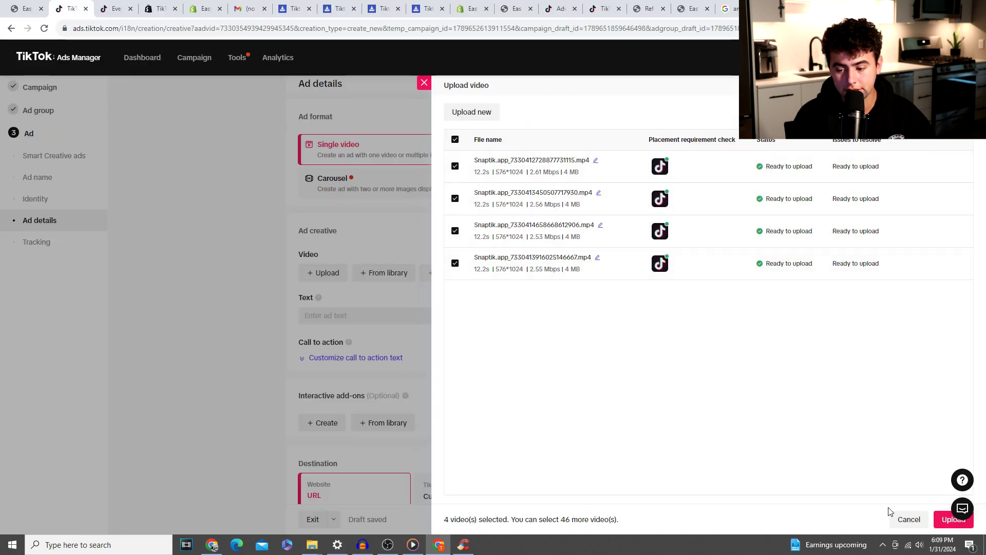
left_click(949, 519)
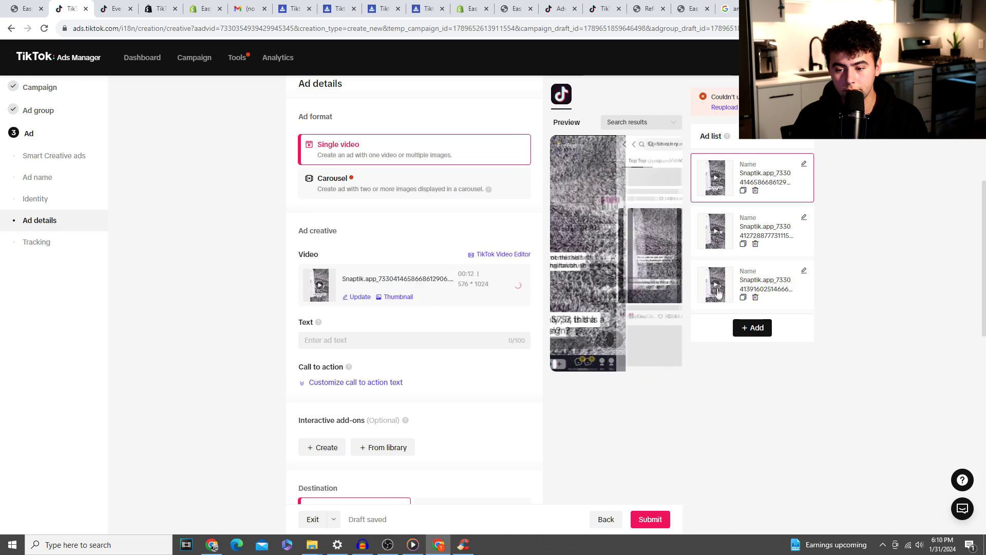
scroll(771, 269, "down", 2)
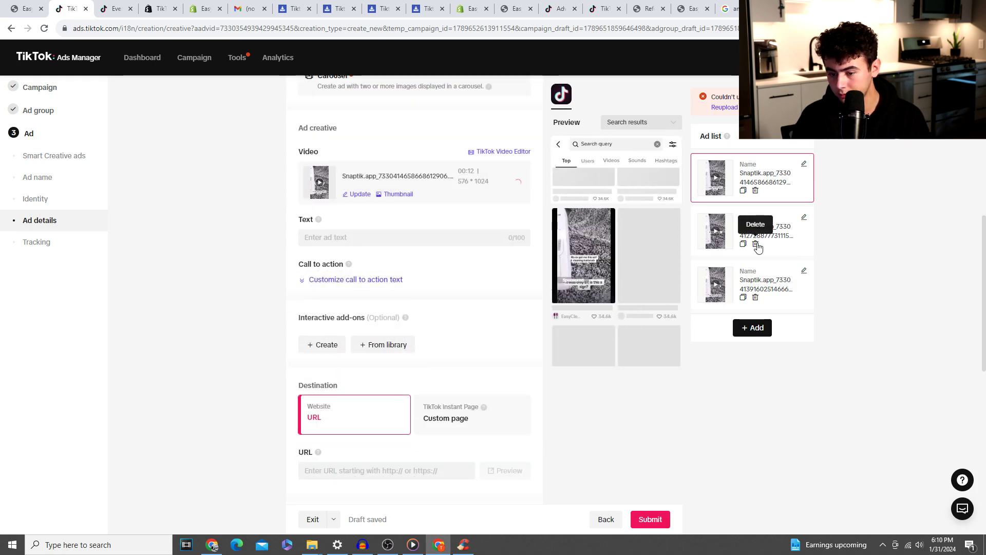
left_click(755, 191)
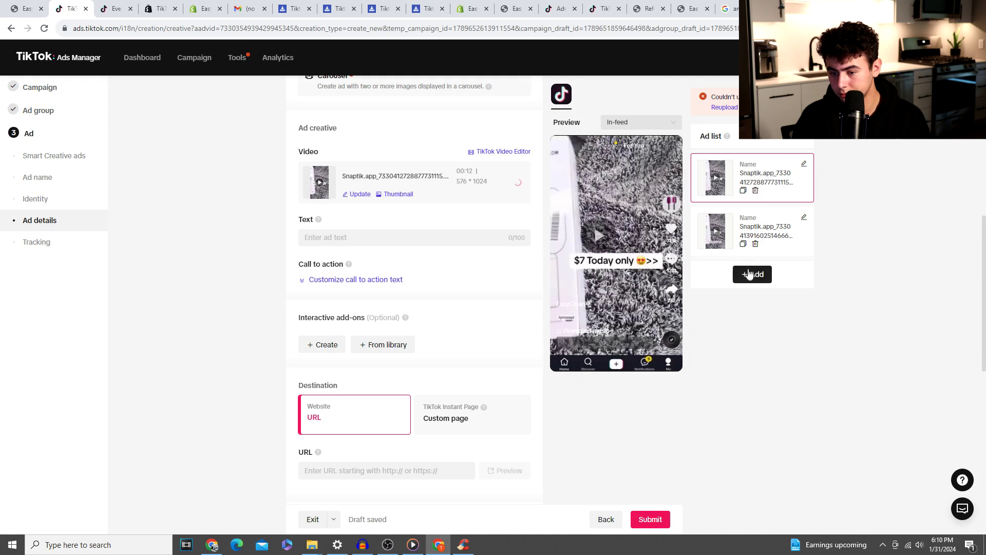
Step: Delete the second ad from the ad list and set the remaining ad's text to "Sale Ends Today!"
left_click(756, 244)
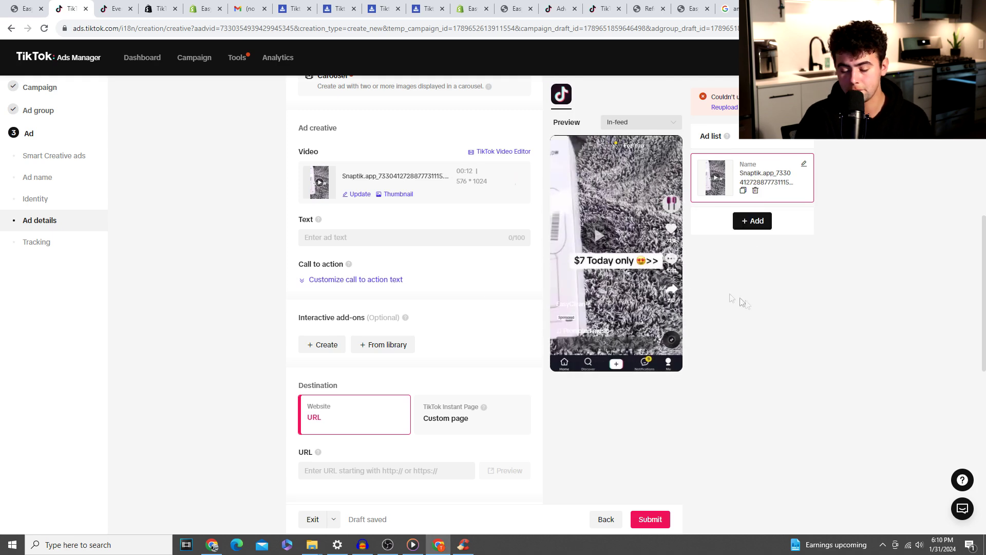
scroll(455, 295, "up", 1)
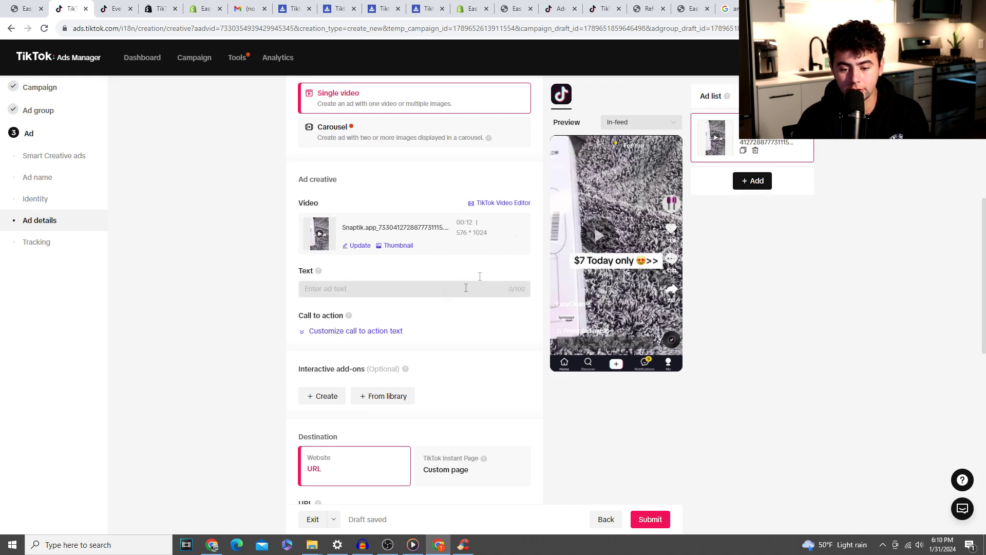
left_click(354, 293)
left_click(329, 291)
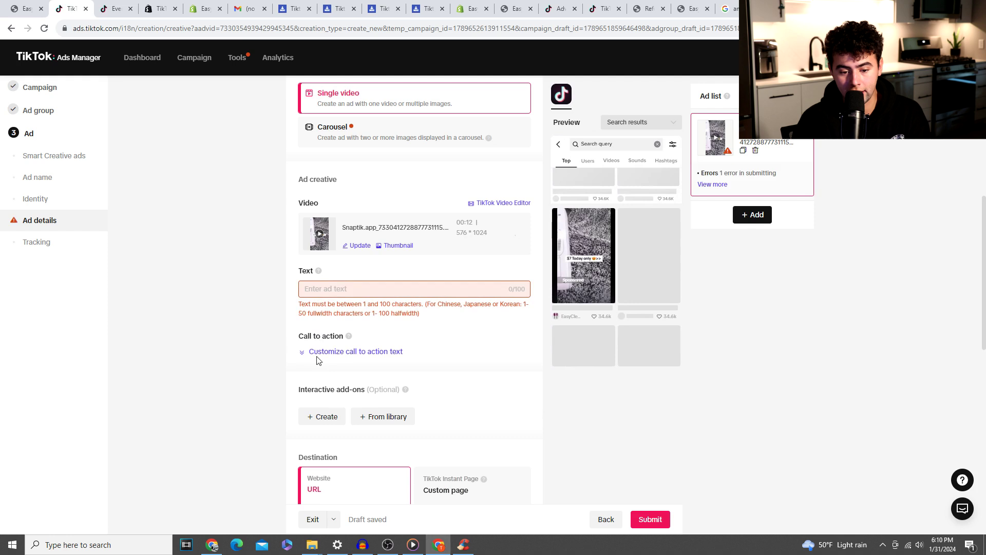
left_click(349, 352)
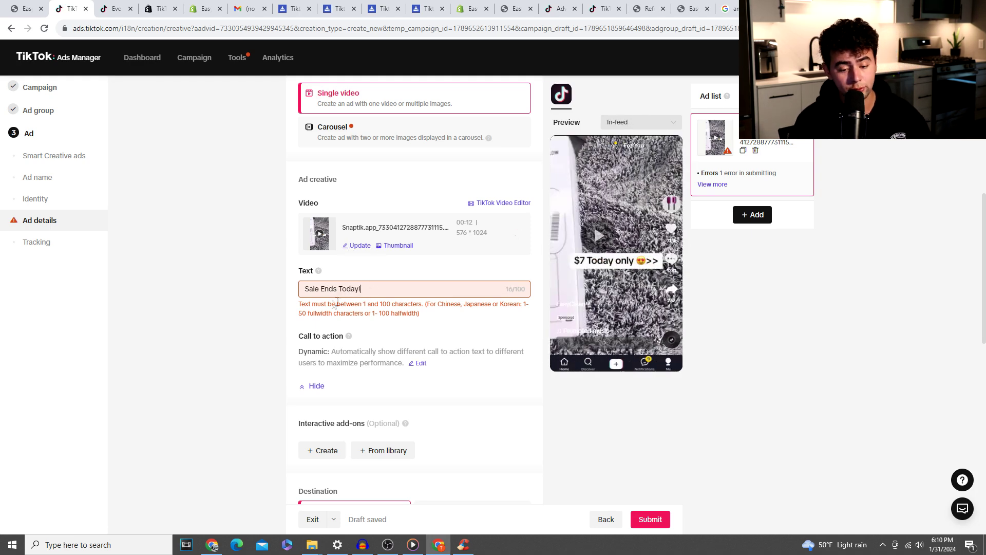
Step: Find the EasyClean™ storefront among the open pages and open the EasyClean™ Self-Cleaning Hairbrush product page from its catalog
scroll(267, 314, "down", 3)
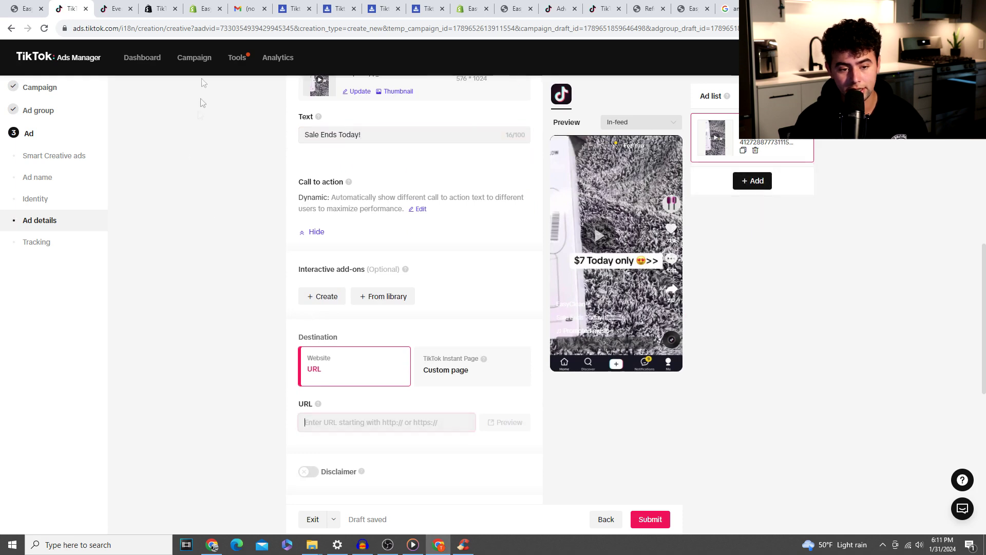
left_click(182, 5)
left_click(186, 7)
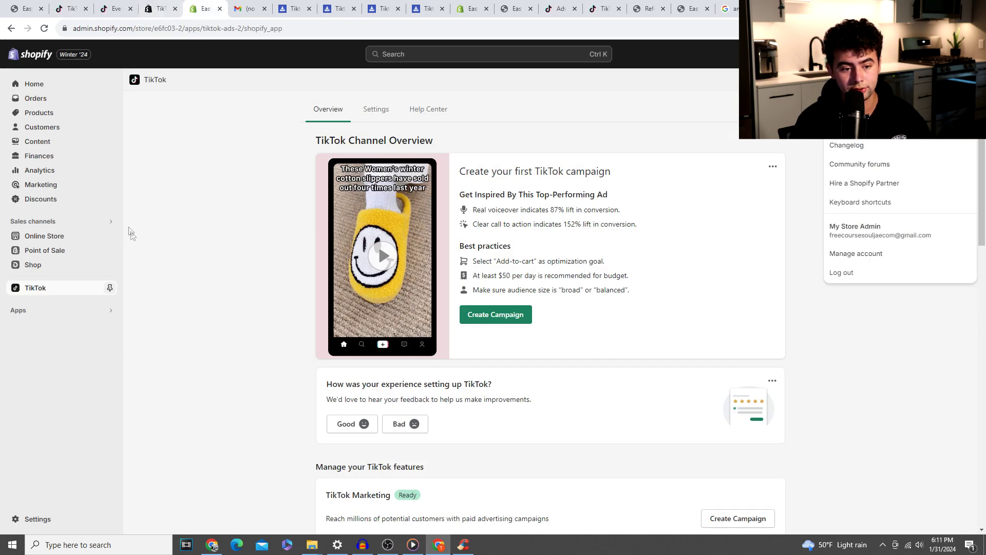
left_click(249, 8)
left_click(161, 9)
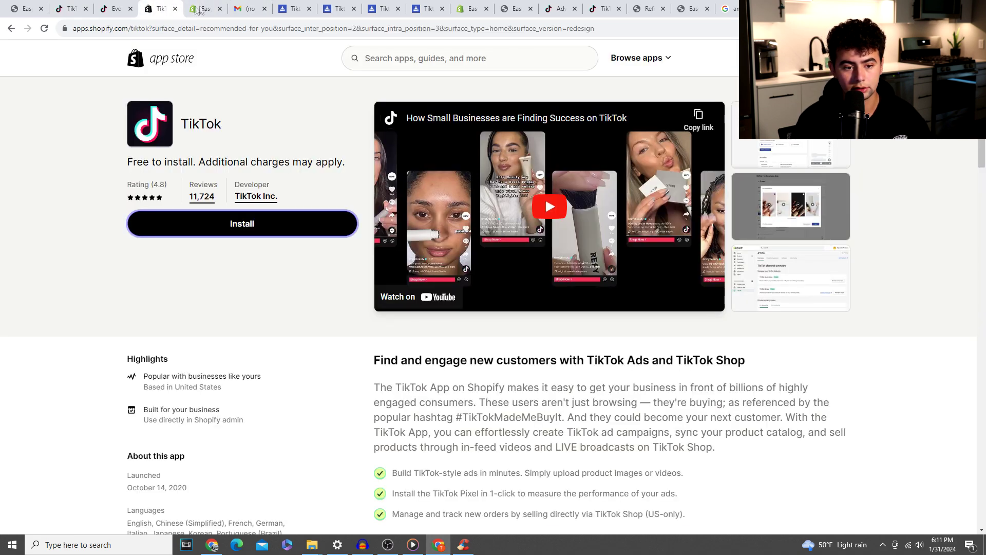
left_click(24, 6)
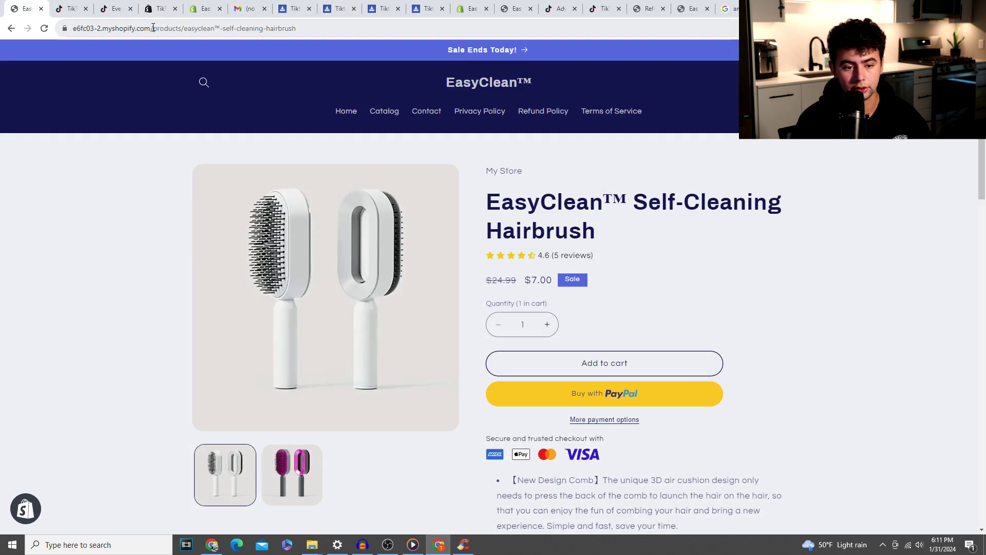
left_click(153, 30)
left_click(350, 114)
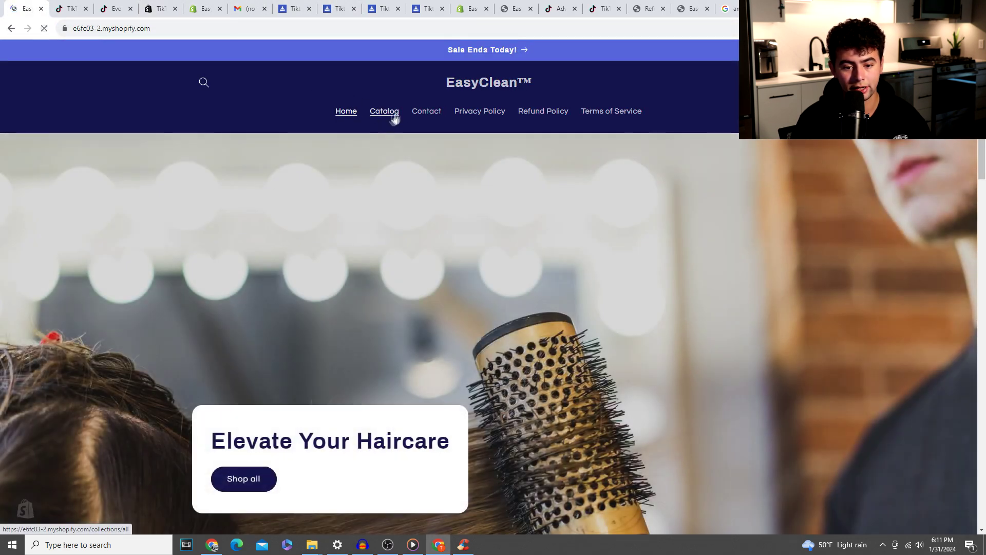
left_click(395, 119)
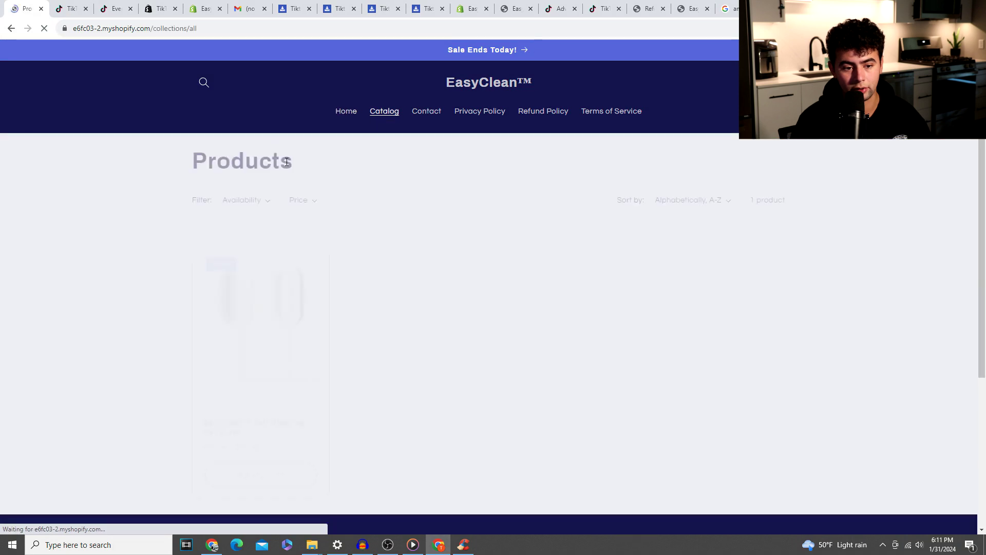
scroll(295, 265, "down", 1)
left_click(295, 264)
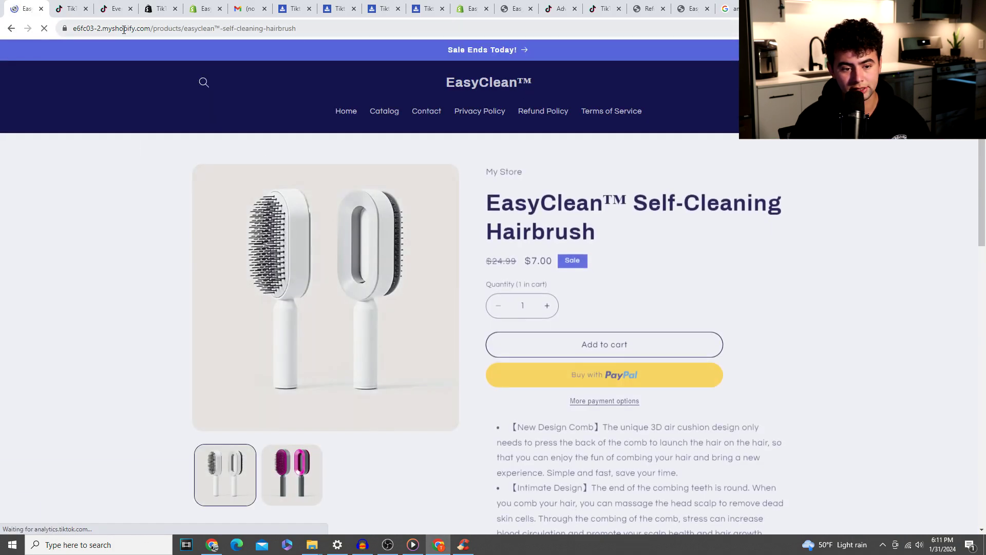
Step: Copy the hairbrush product page's address and enter it as the ad's website destination URL
left_click(121, 28)
right_click(120, 30)
left_click(144, 93)
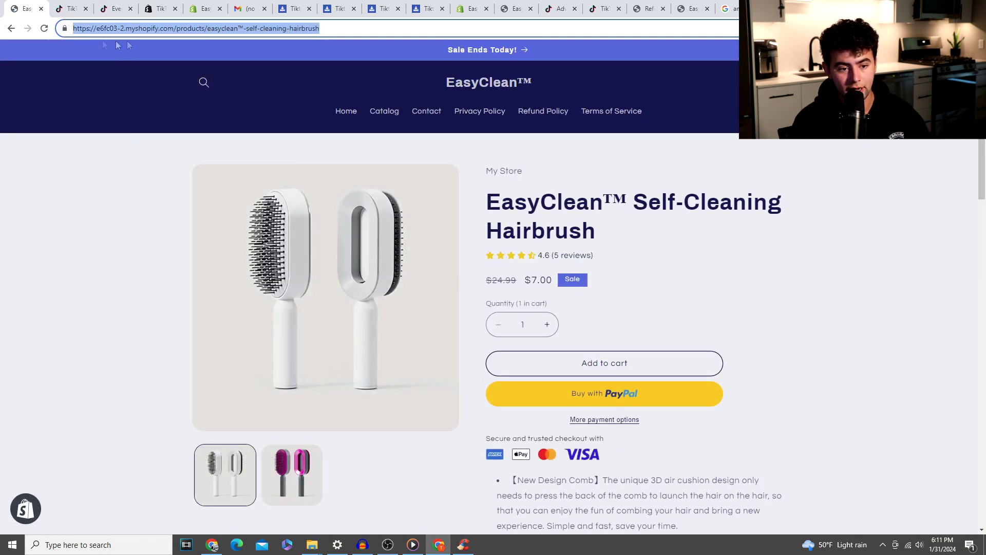
left_click(89, 7)
left_click(348, 401)
key("ctrl+v")
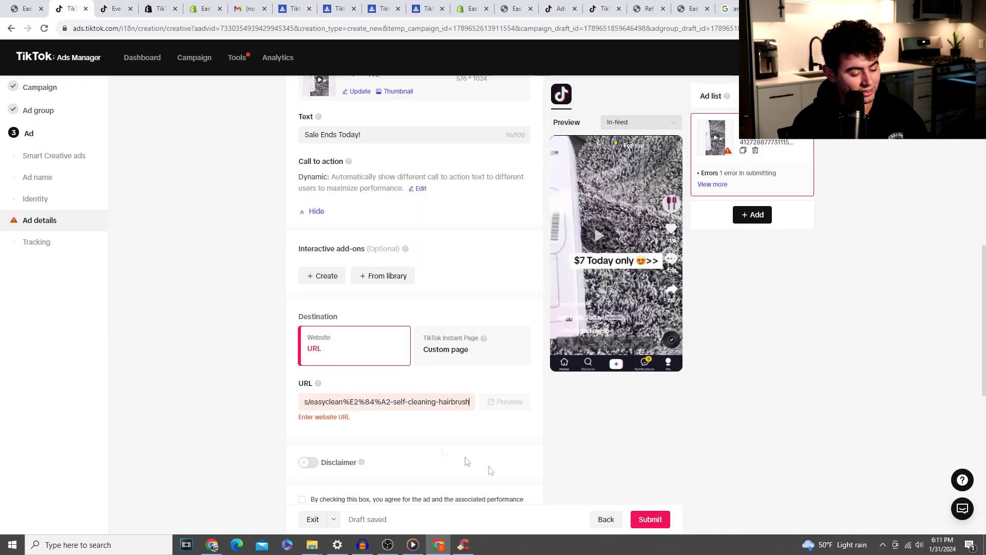
Step: Submit the ad and open the credit or debit card form for adding a new payment method
left_click(651, 520)
scroll(252, 388, "down", 3)
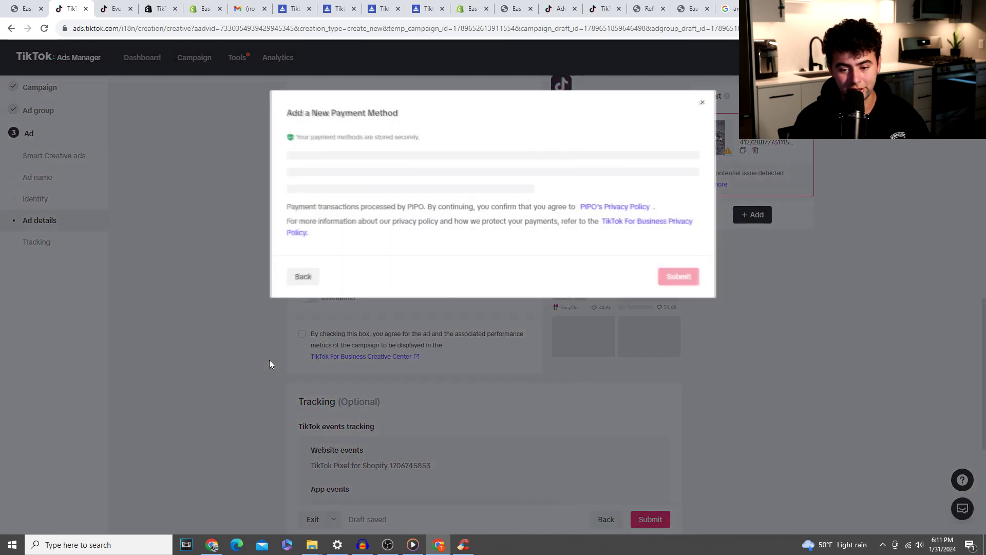
left_click(361, 172)
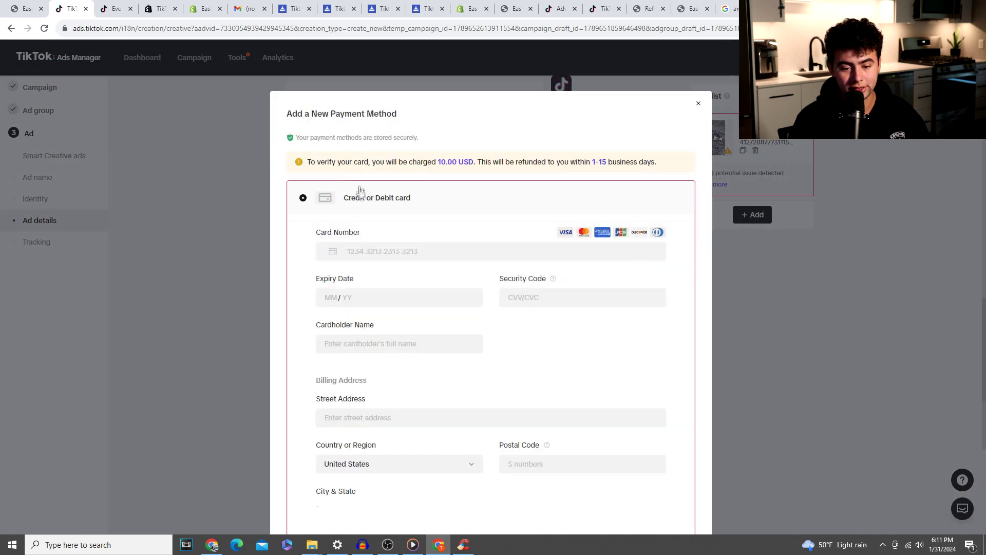
left_click(391, 252)
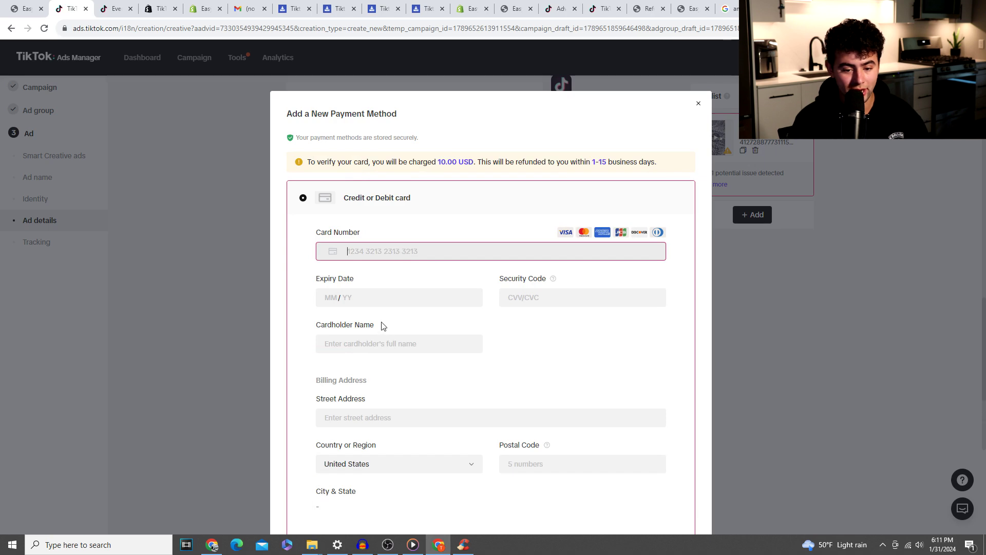
scroll(384, 326, "down", 4)
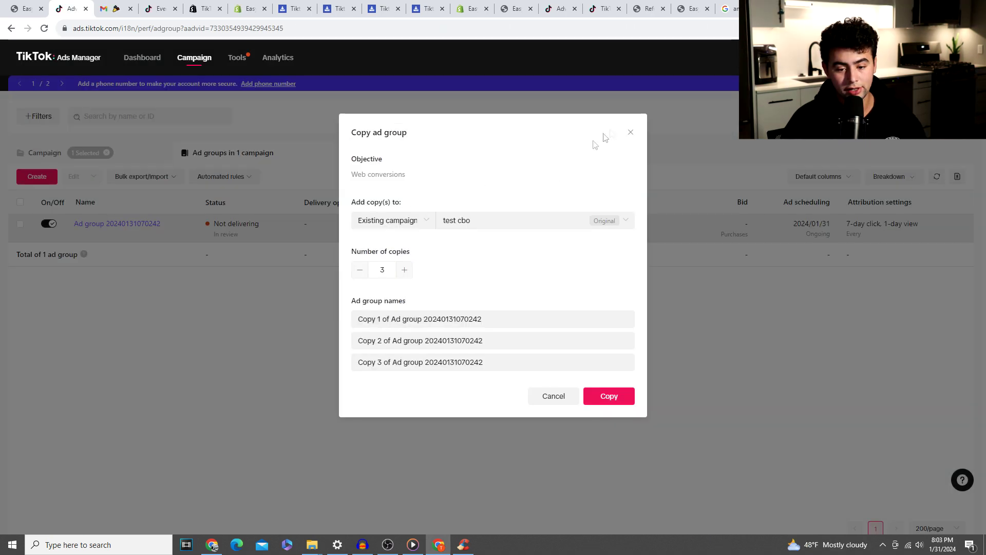
Step: Close the ad group copy dialog and check the TikTok For Business e-mail about the first campaign in Gmail
left_click(630, 135)
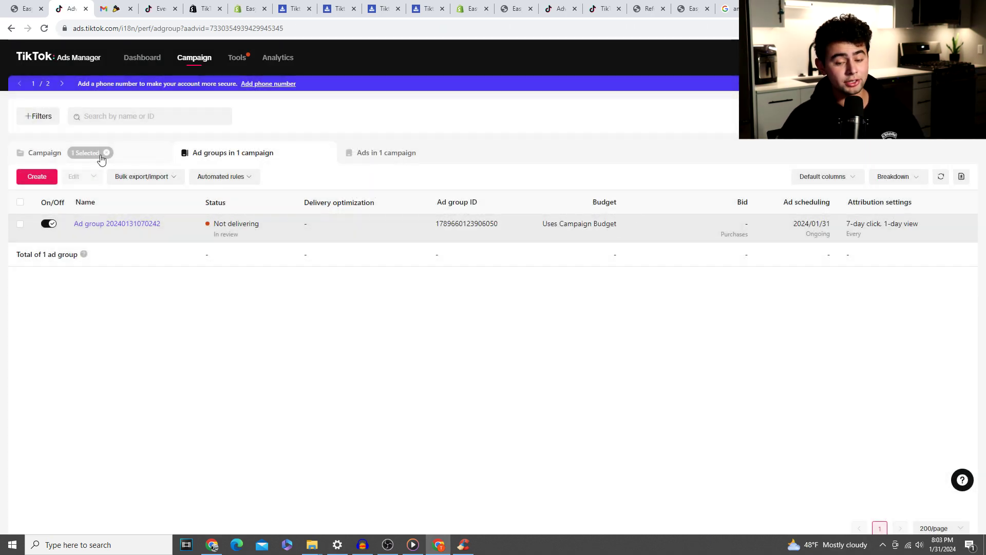
left_click(110, 9)
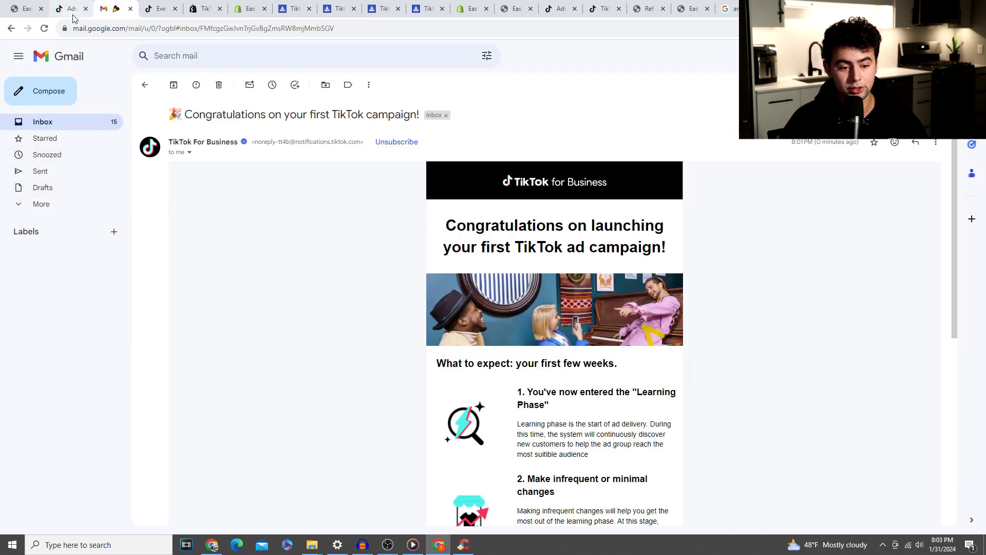
mouse_move(80, 7)
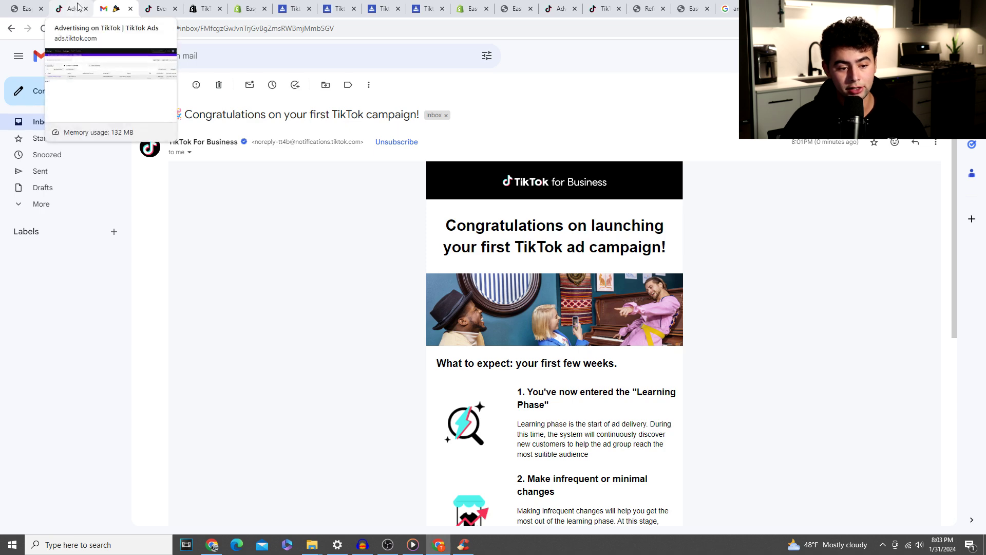
left_click(78, 7)
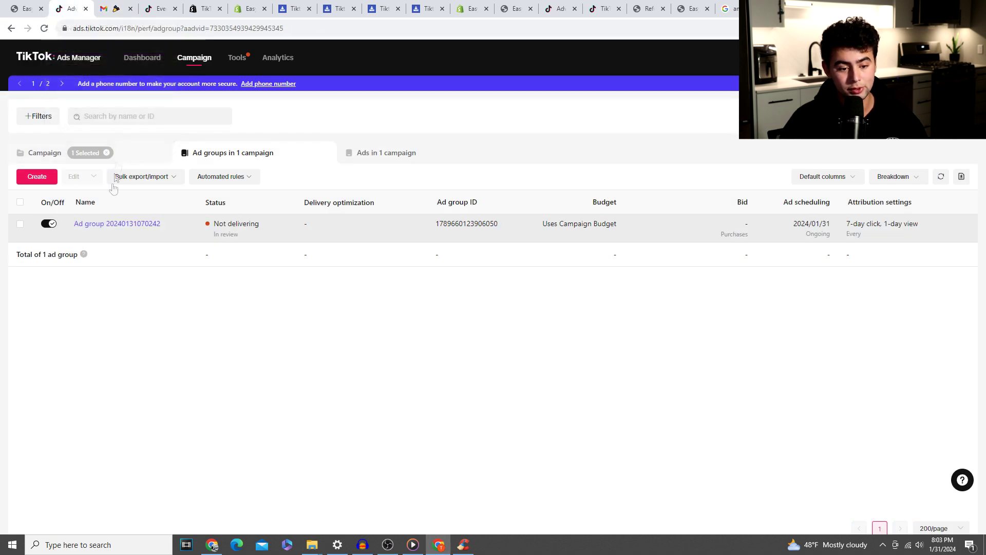
left_click(23, 152)
left_click(21, 225)
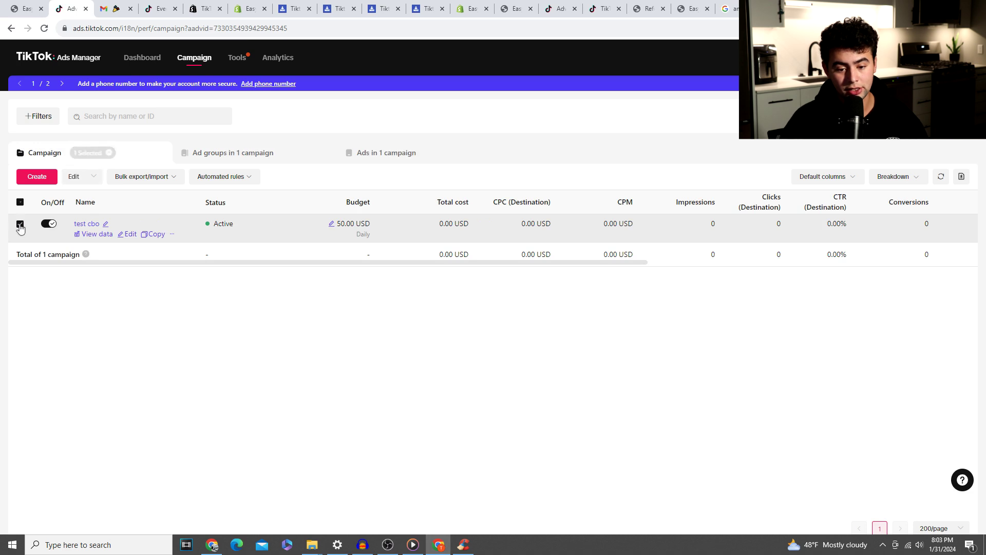
left_click(238, 154)
left_click(20, 224)
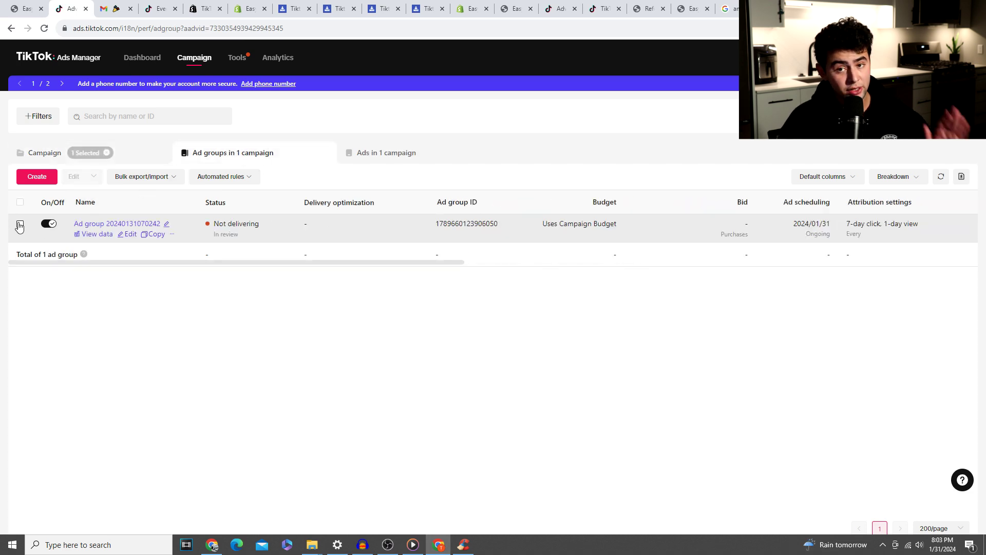
left_click(155, 234)
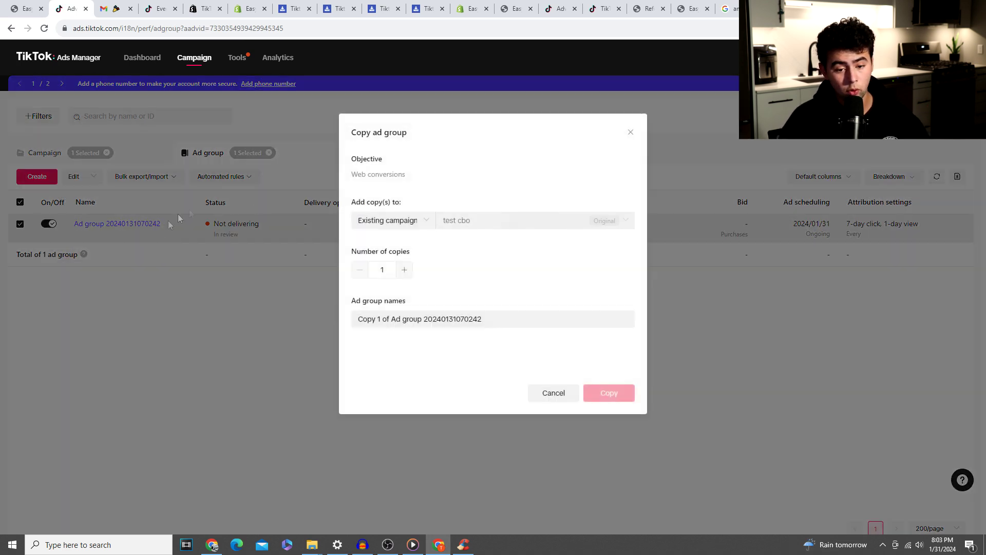
left_click(404, 270)
left_click(404, 269)
left_click(609, 400)
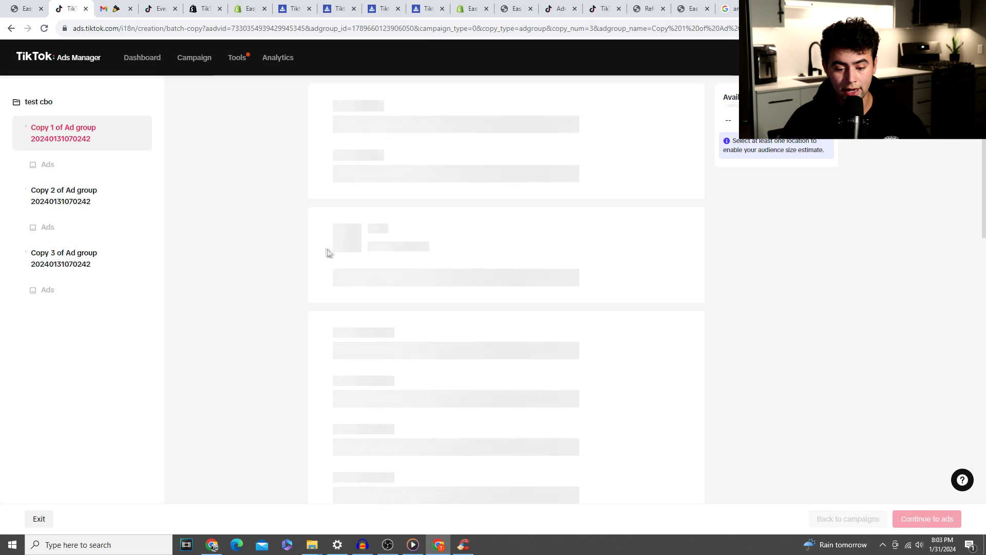
Step: Review the first copied ad group's targeting, budget and schedule, and continue to the ads
scroll(308, 254, "down", 5)
scroll(307, 252, "down", 15)
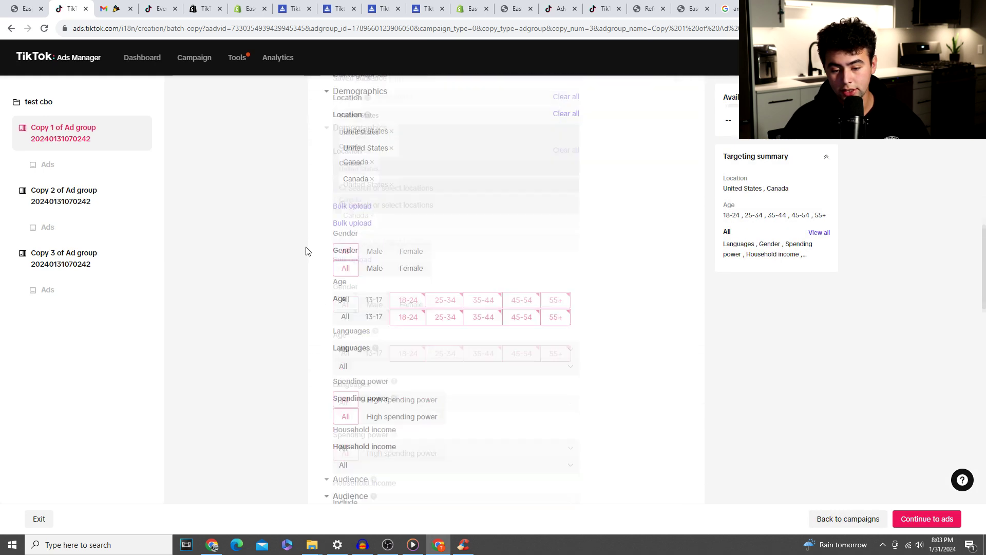
scroll(329, 264, "down", 4)
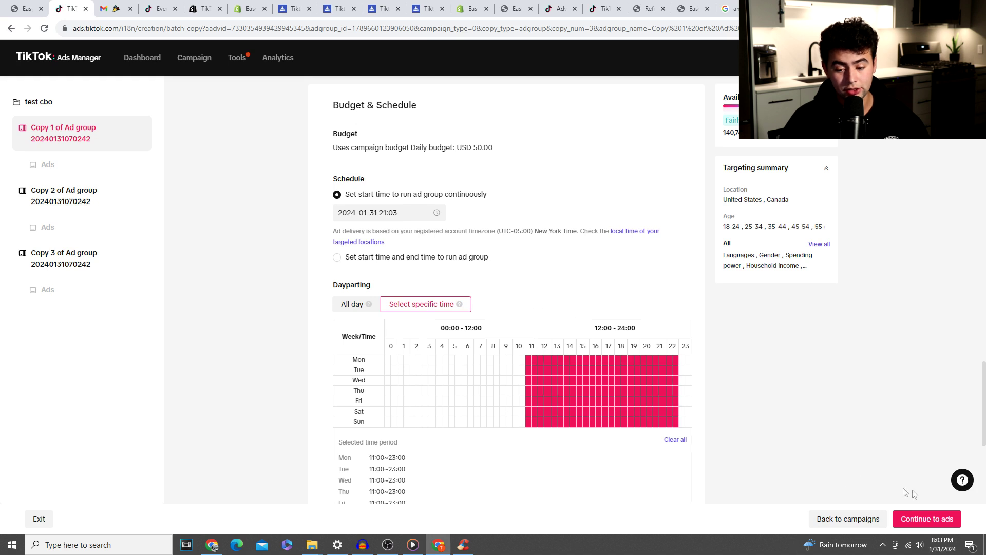
left_click(920, 518)
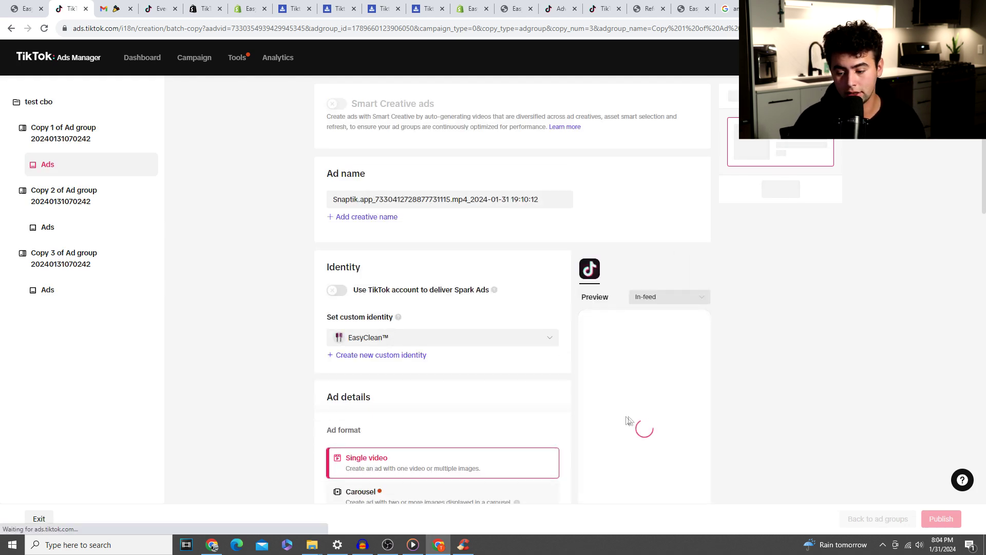
Step: Check the copied ad's creative and text, and publish the three duplicated ad groups with their ads
scroll(709, 429, "down", 5)
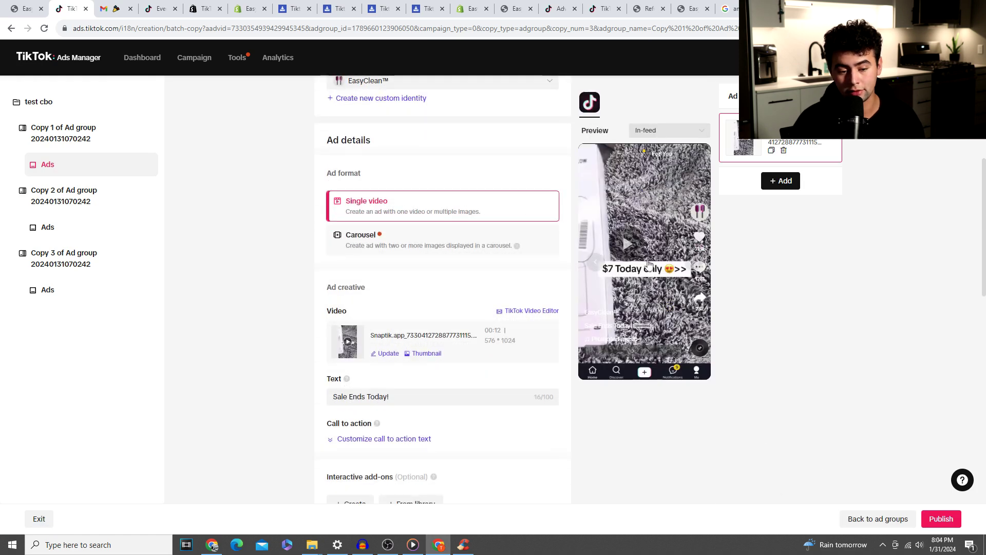
left_click(941, 519)
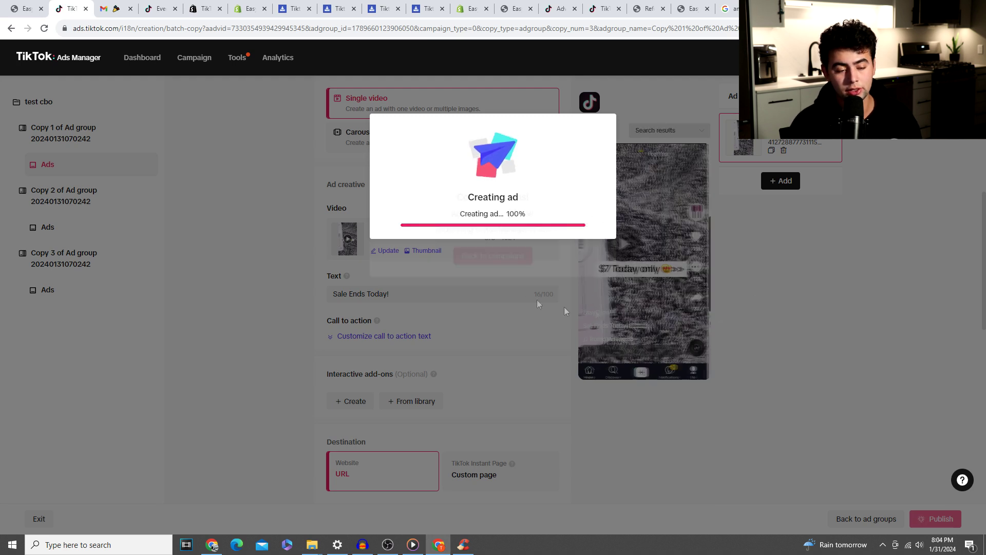
left_click(502, 258)
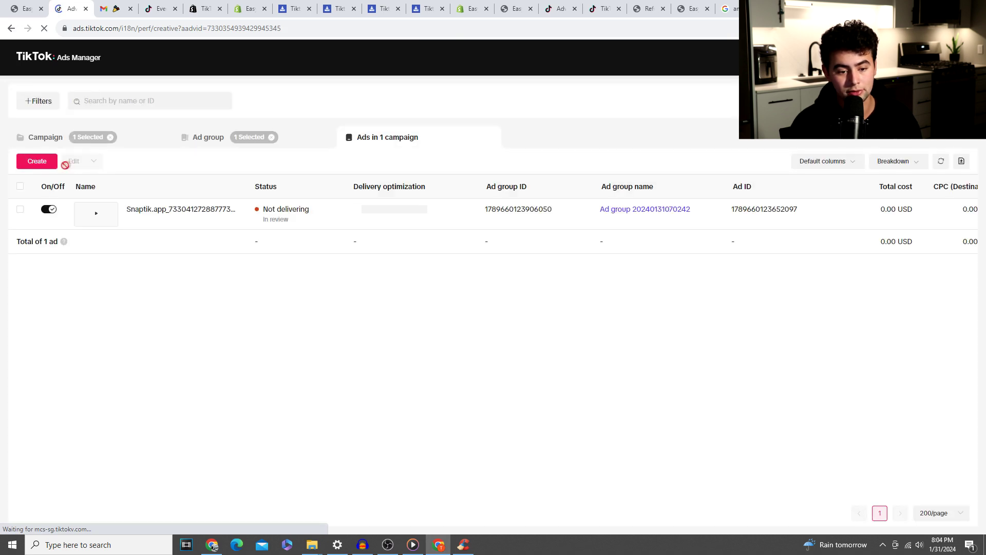
Step: Select all ad groups in the test cbo campaign and display their ads
left_click(94, 139)
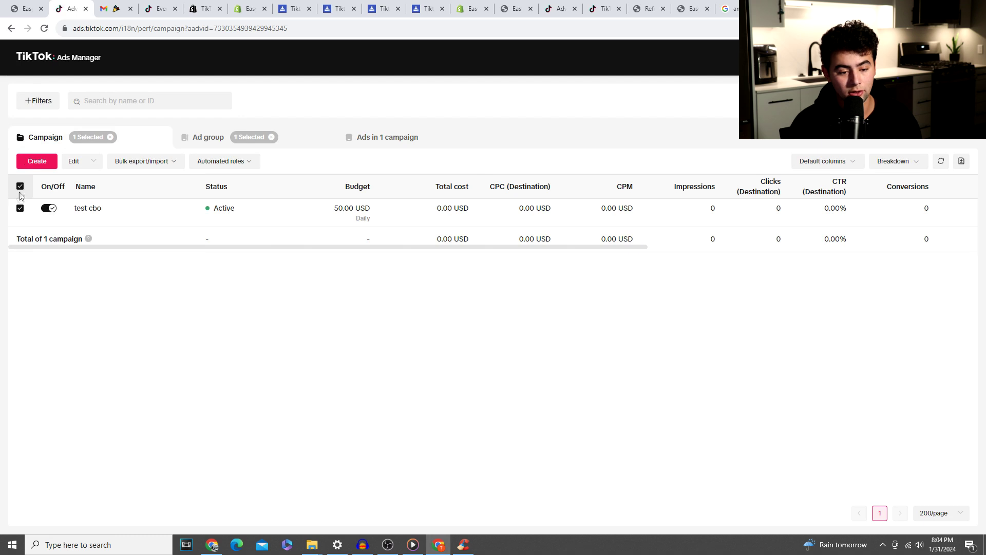
left_click(208, 138)
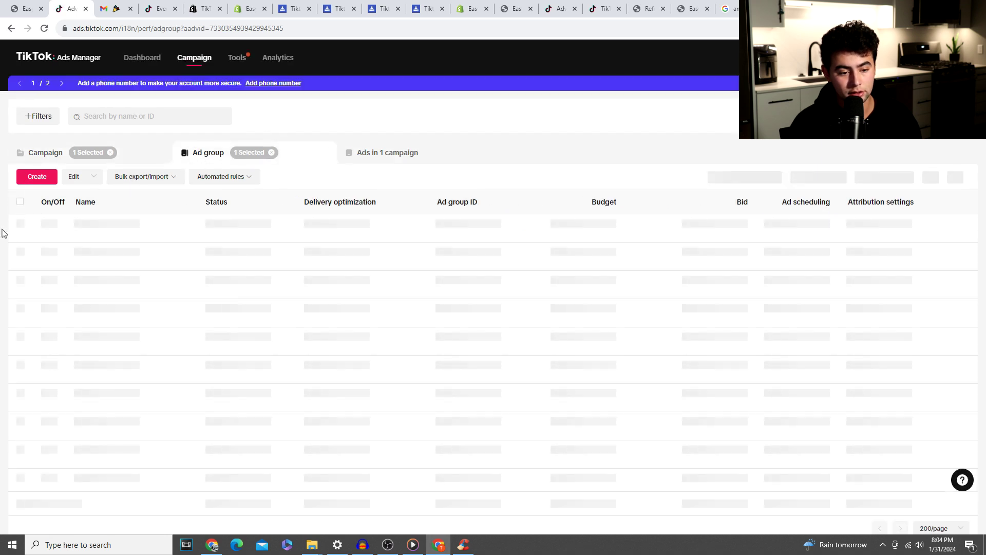
left_click(20, 202)
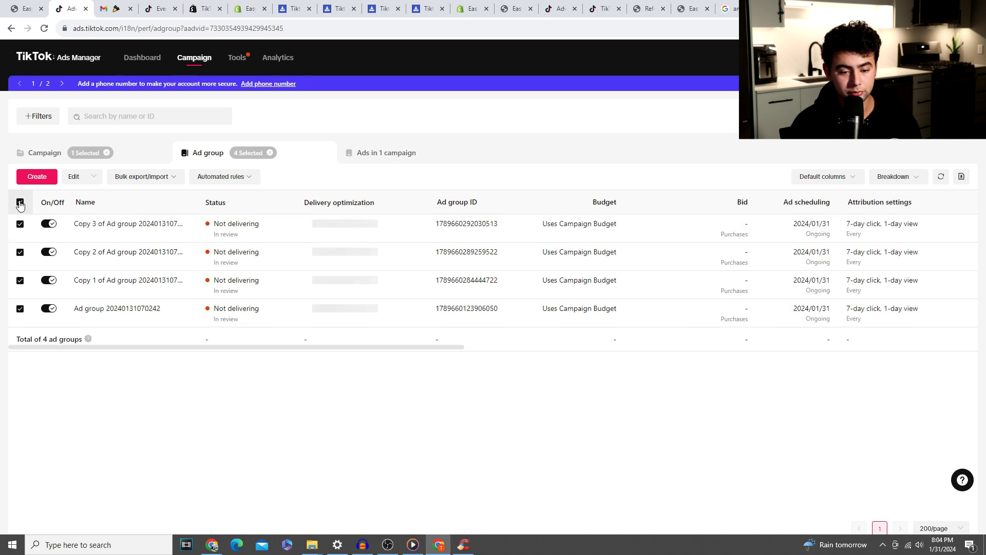
left_click(404, 157)
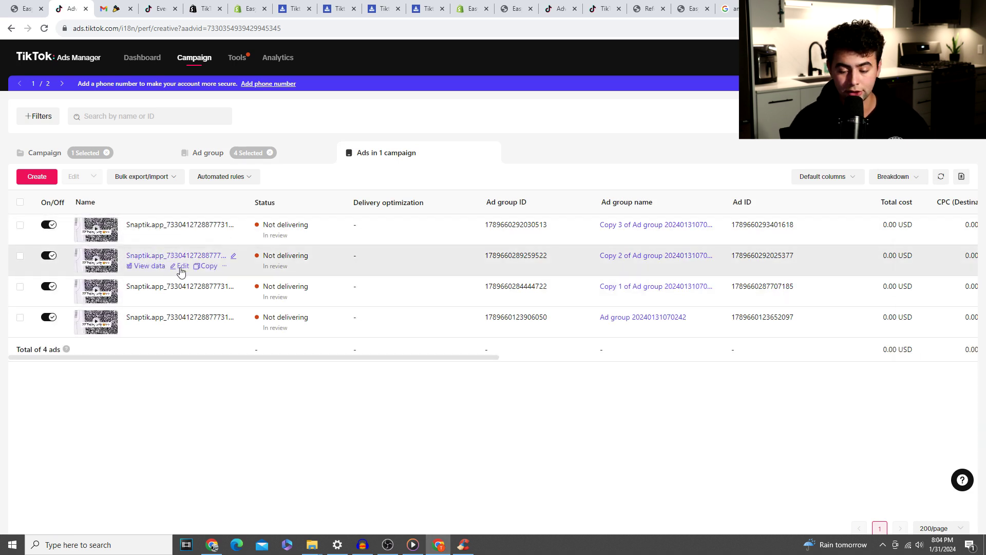
left_click(181, 266)
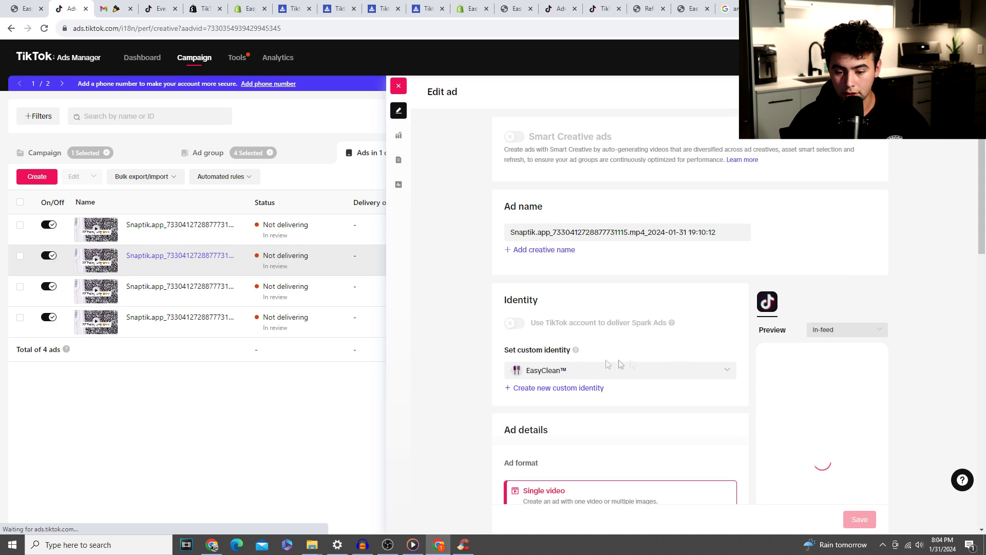
scroll(602, 407, "down", 4)
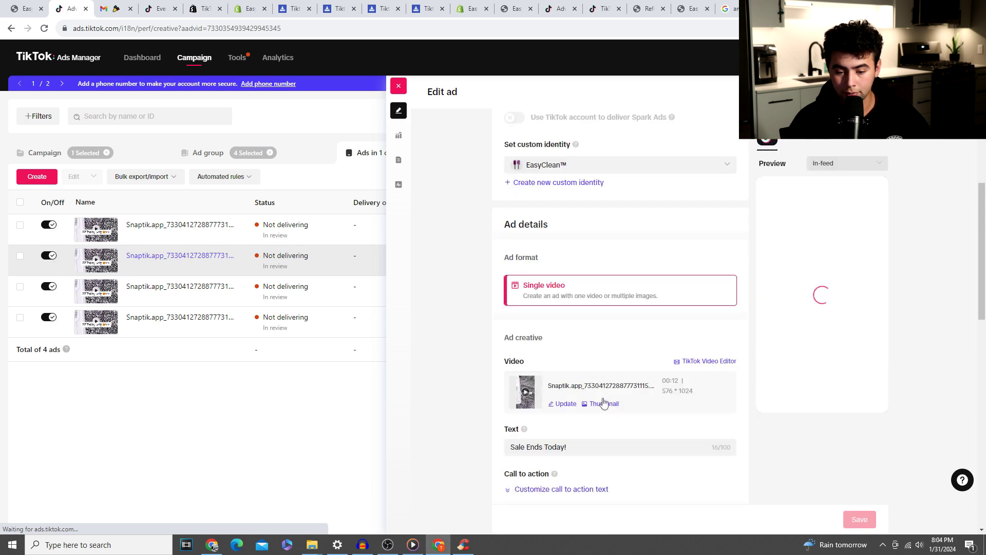
scroll(608, 400, "down", 1)
left_click(562, 353)
left_click(571, 393)
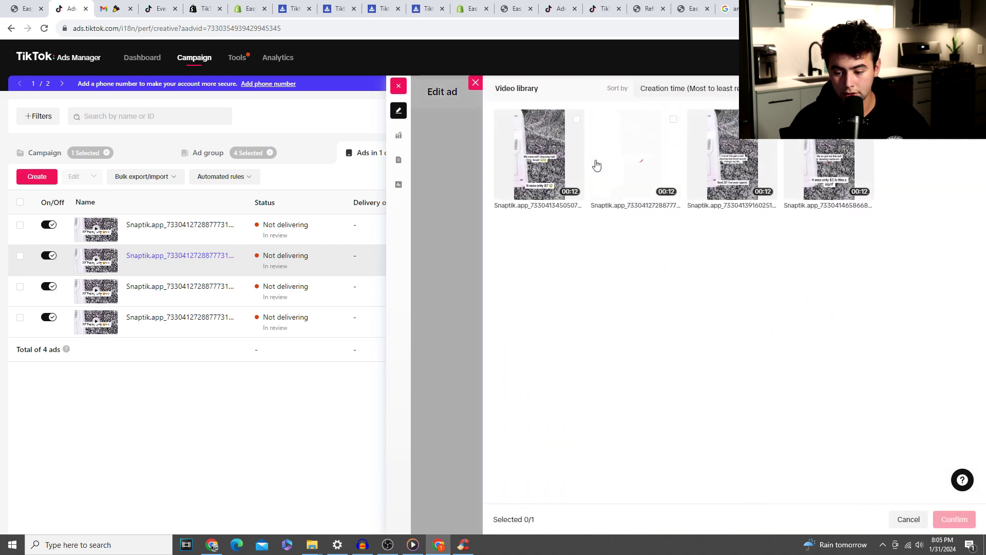
left_click(548, 168)
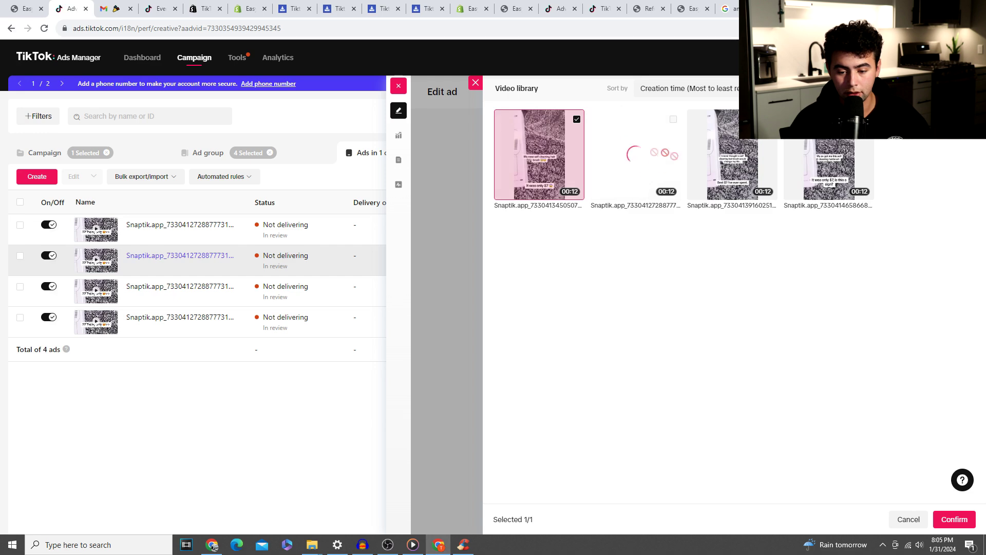
left_click(954, 519)
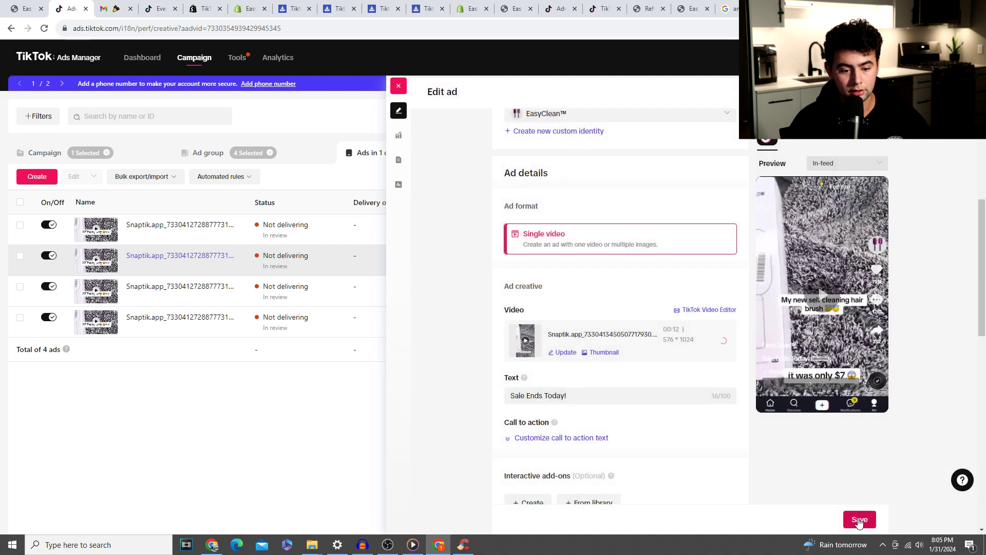
left_click(858, 520)
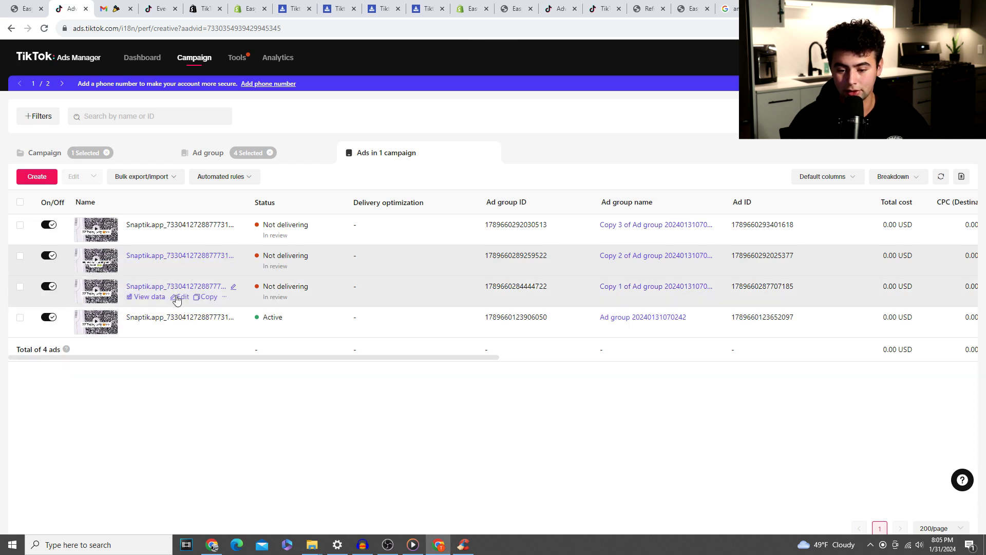
left_click(180, 296)
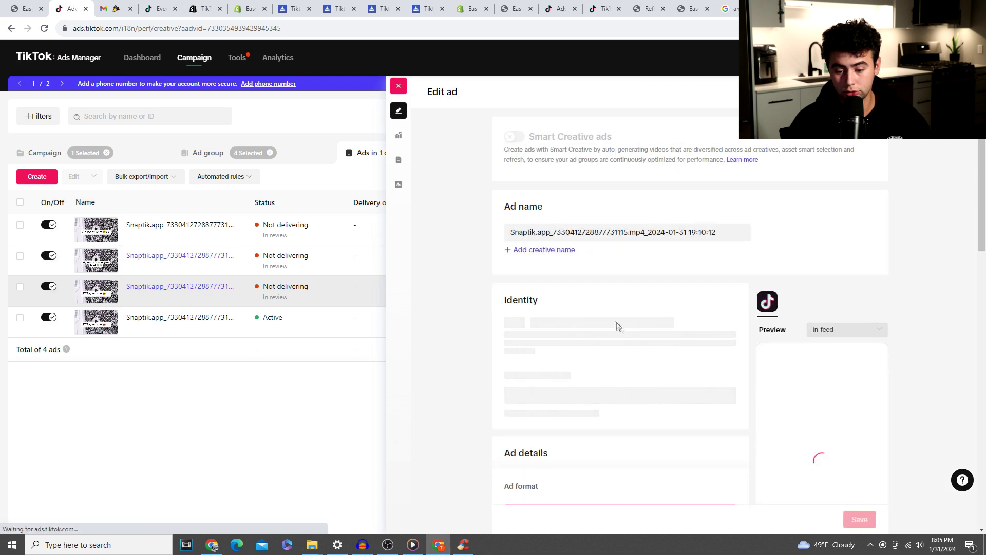
scroll(756, 246, "down", 3)
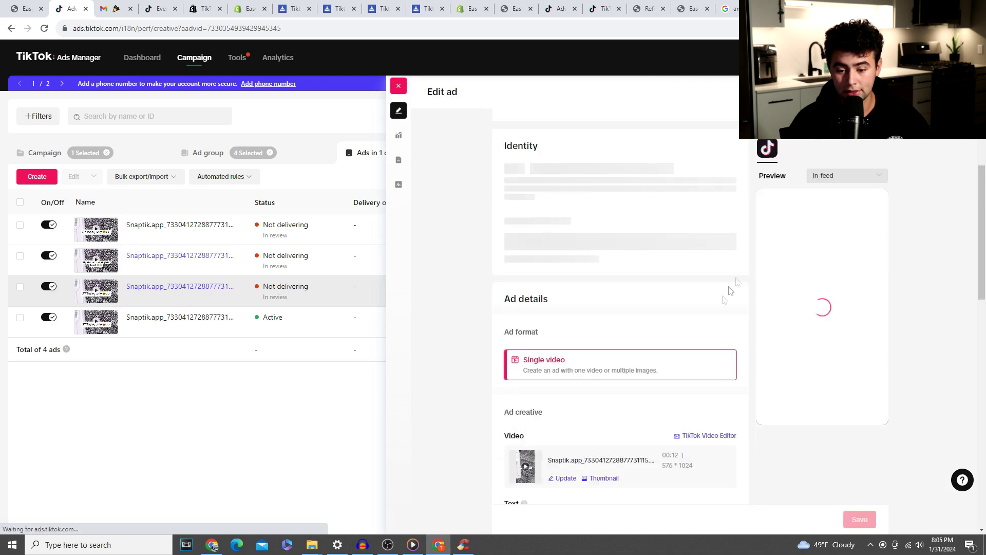
scroll(591, 313, "down", 6)
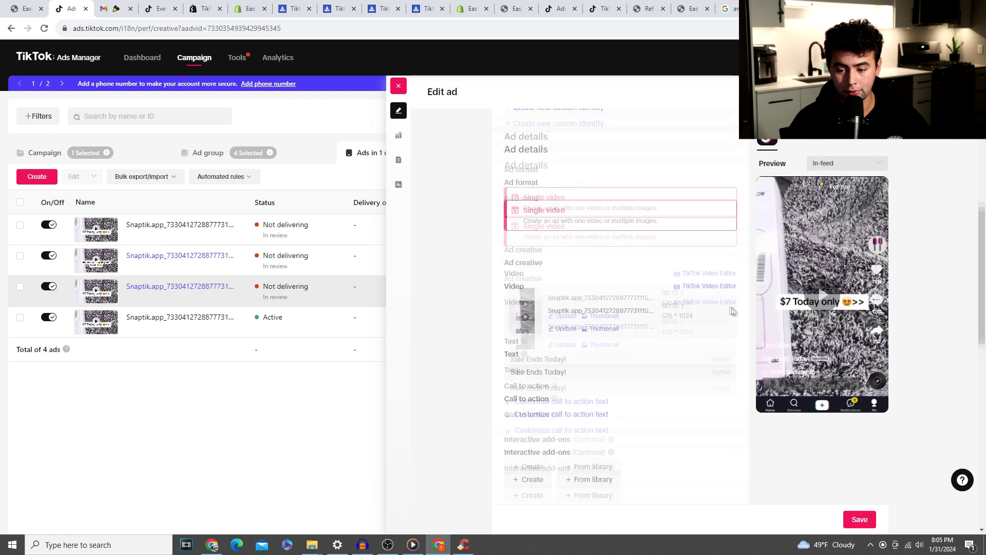
scroll(591, 266, "up", 3)
left_click(565, 301)
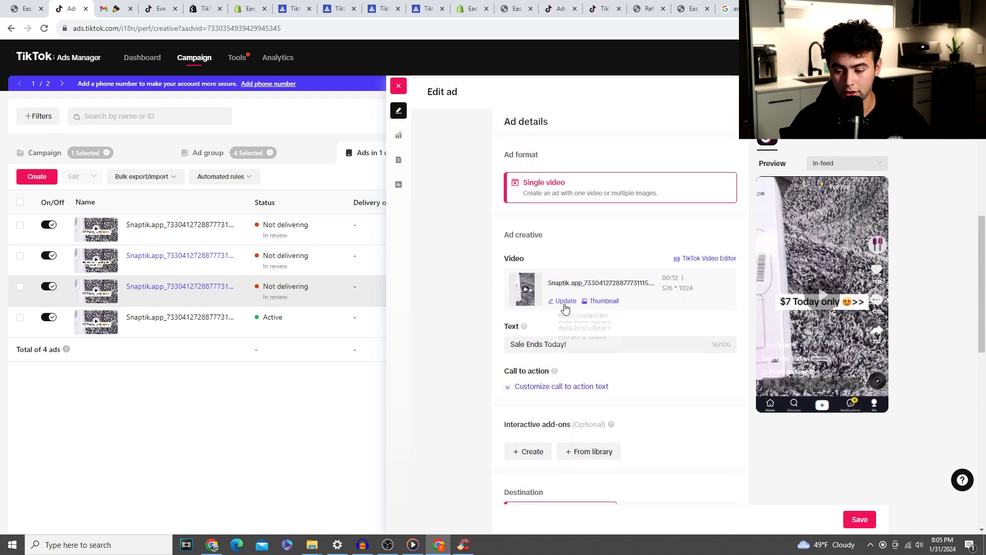
left_click(579, 340)
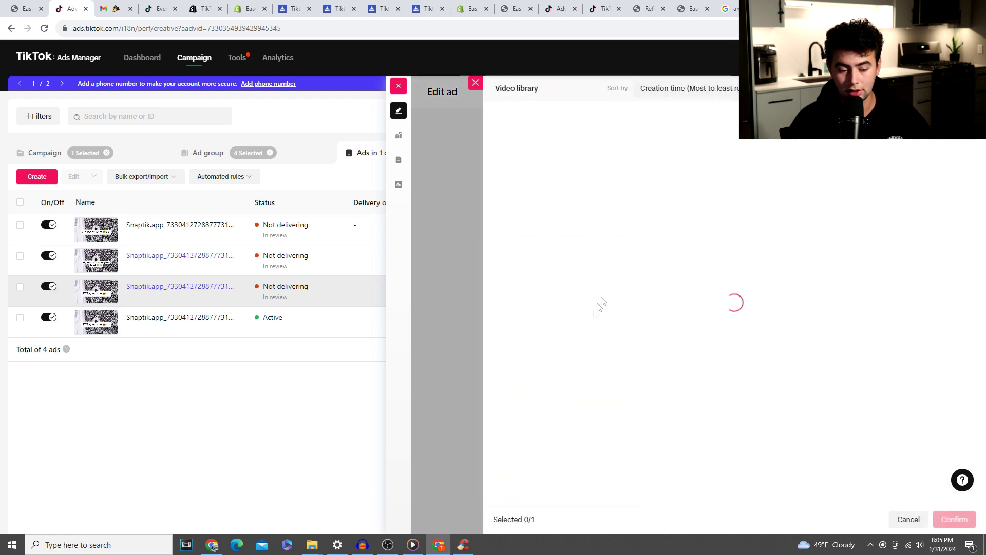
left_click(739, 179)
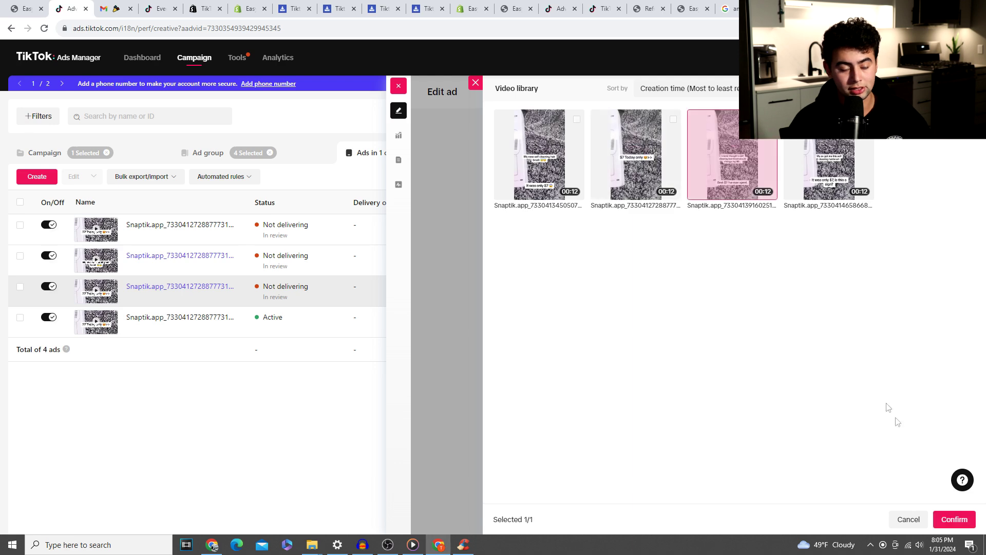
left_click(954, 520)
left_click(853, 521)
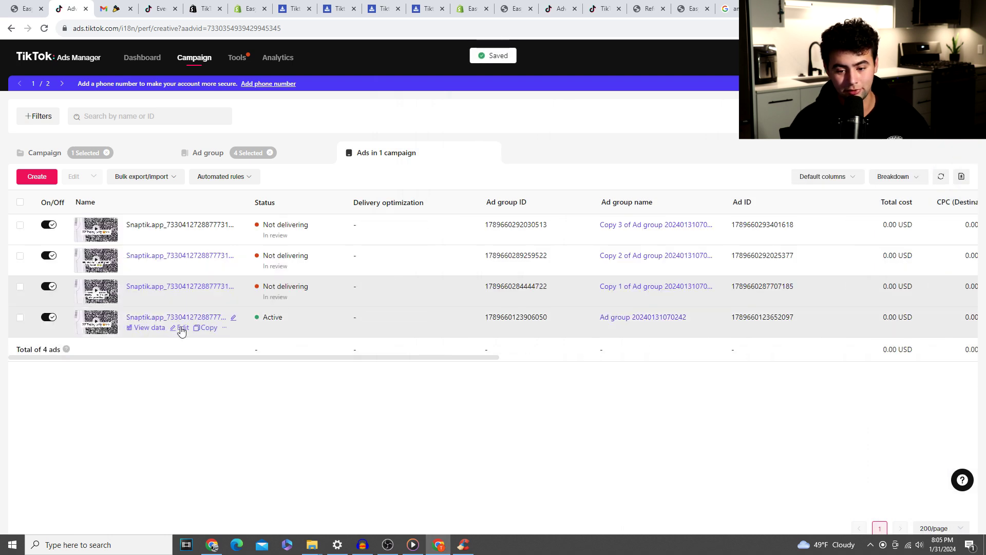
left_click(183, 329)
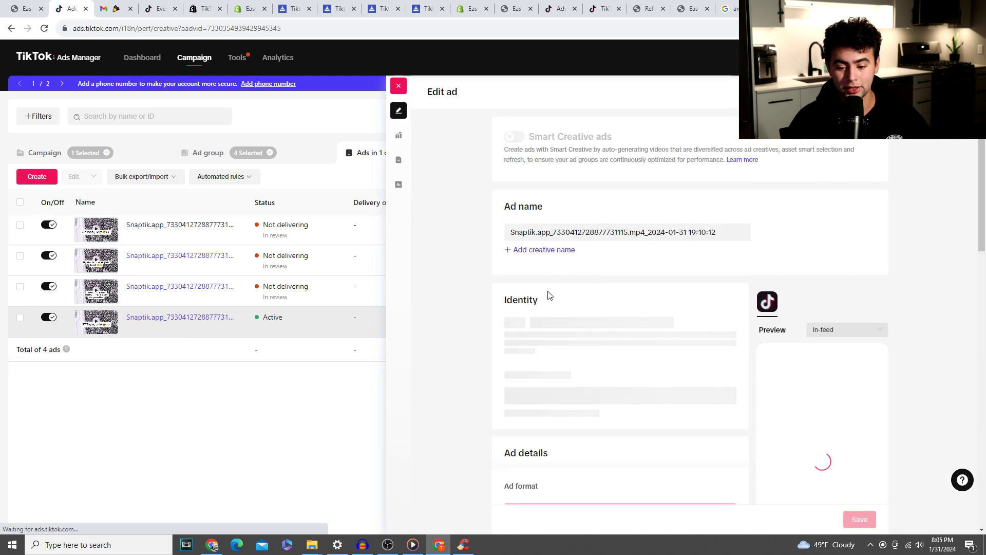
scroll(544, 295, "down", 1)
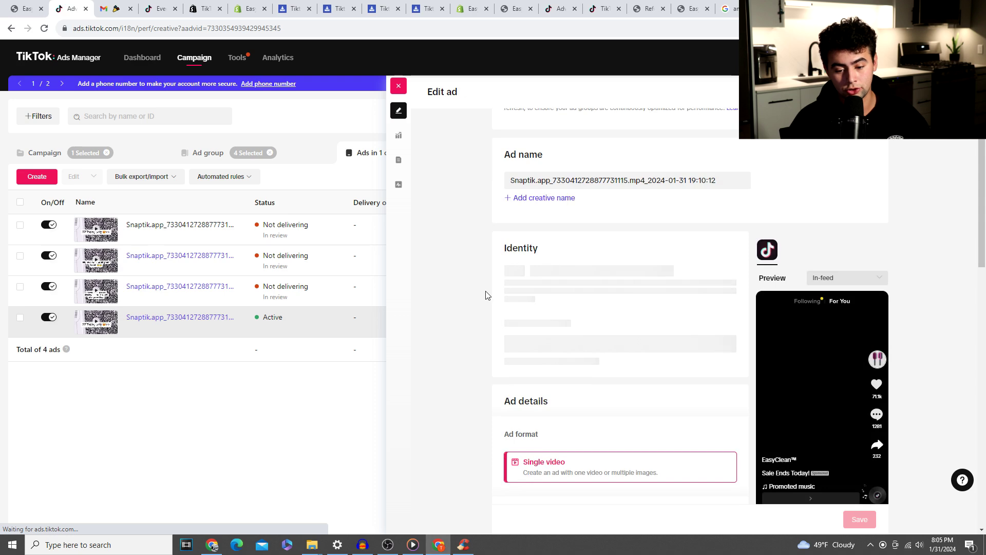
scroll(487, 295, "down", 3)
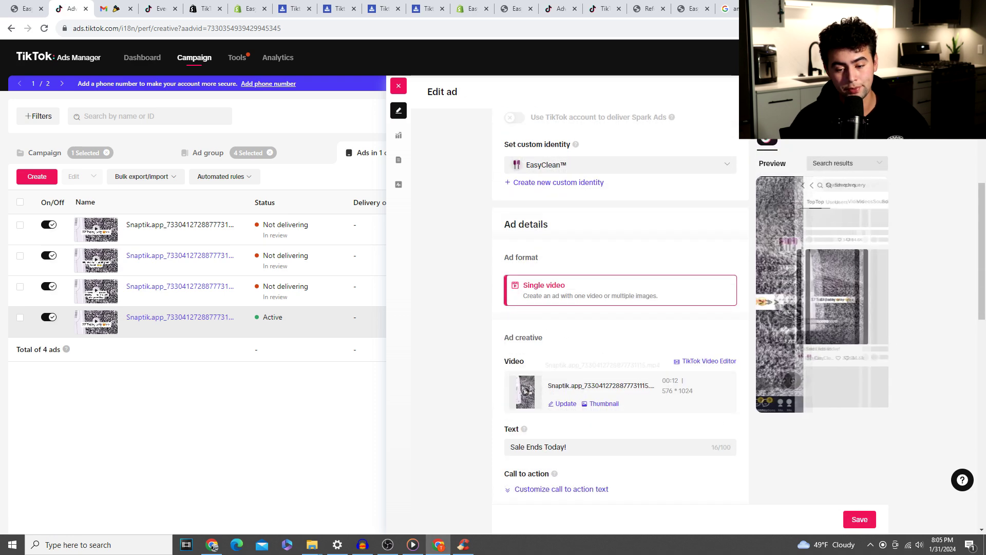
scroll(684, 430, "down", 3)
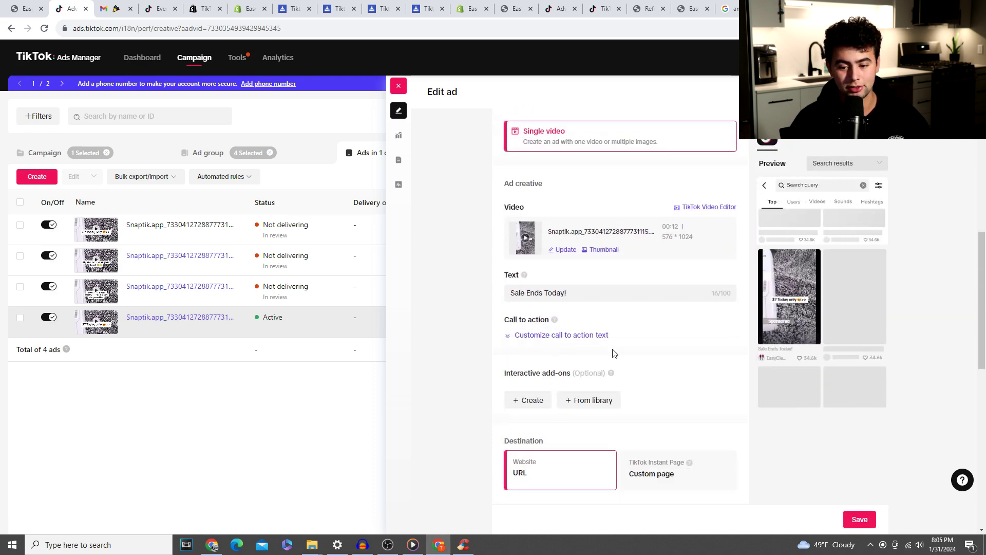
scroll(613, 353, "down", 1)
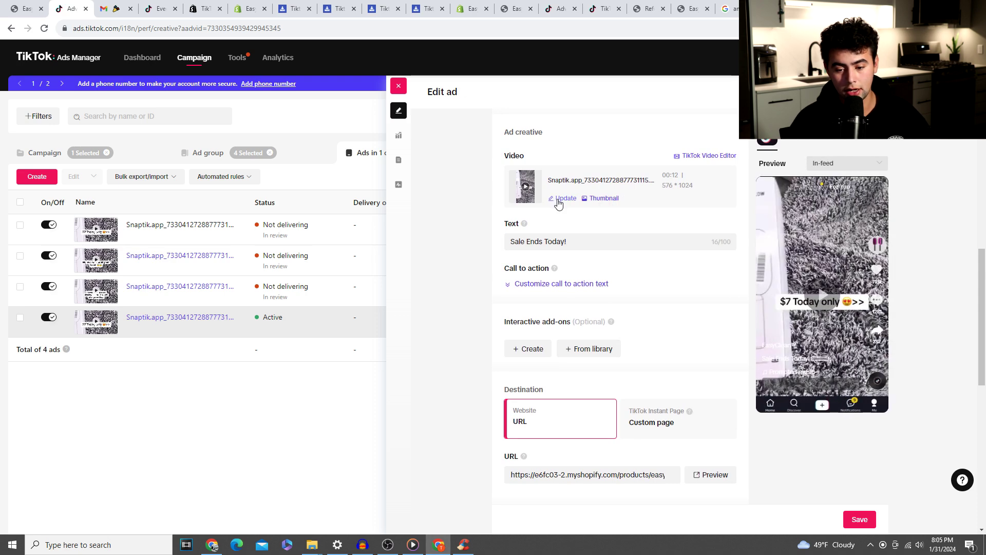
left_click(559, 203)
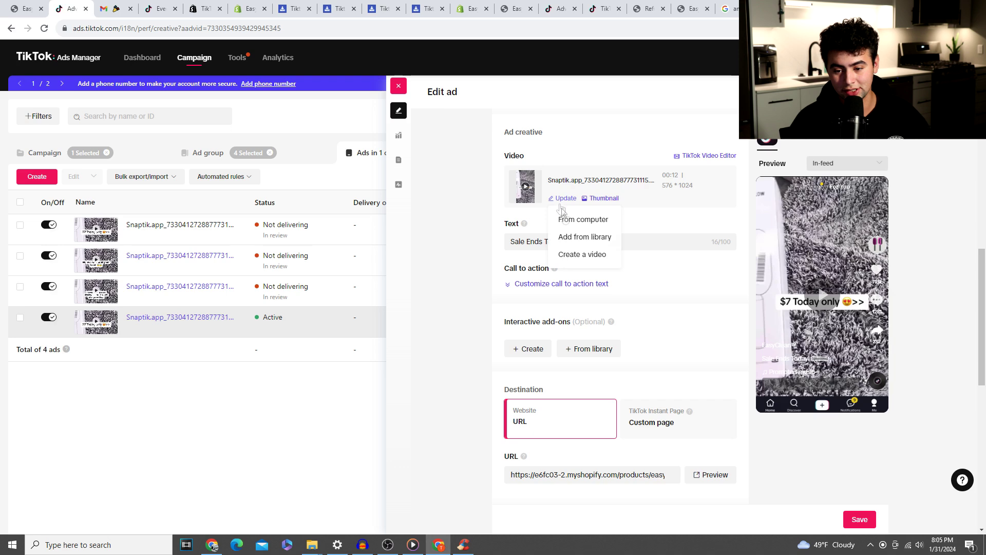
left_click(591, 236)
left_click(822, 187)
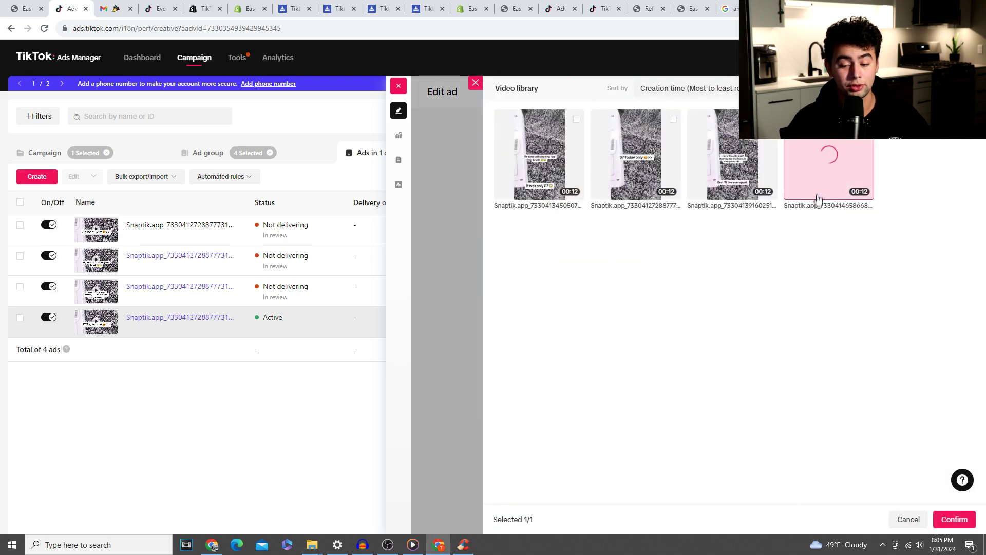
left_click(955, 519)
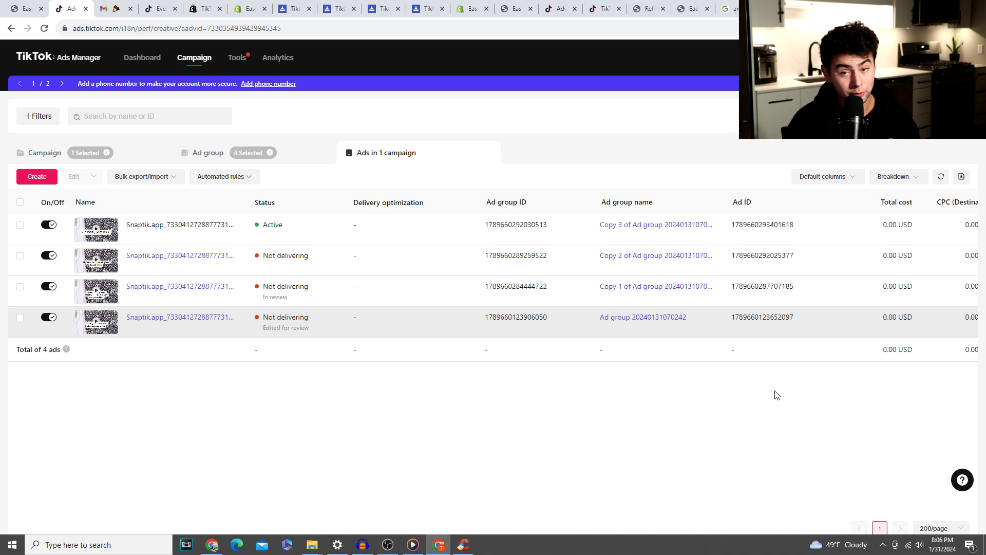
left_click(94, 160)
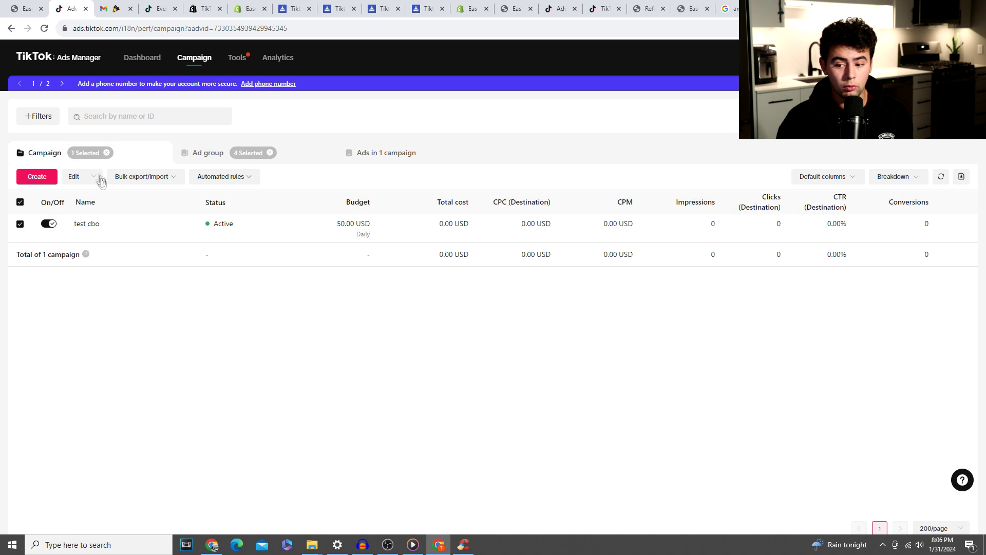